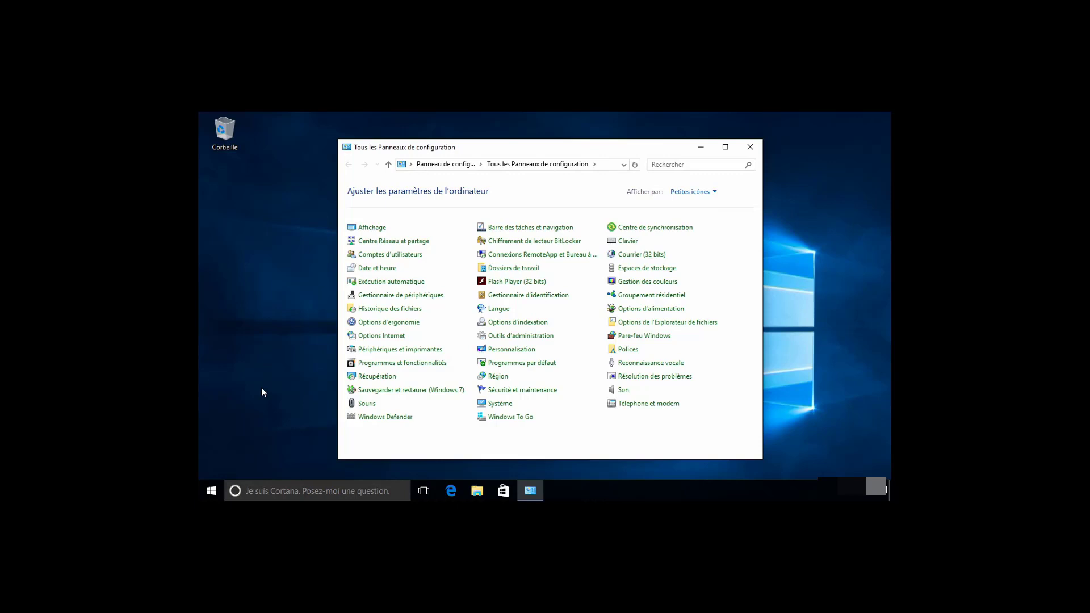
Step: Open the Windows features list from Programmes et fonctionnalités, expand Hyper-V, enable its available components and apply the selection
{"action": "left_click", "coordinate": [399, 364]}
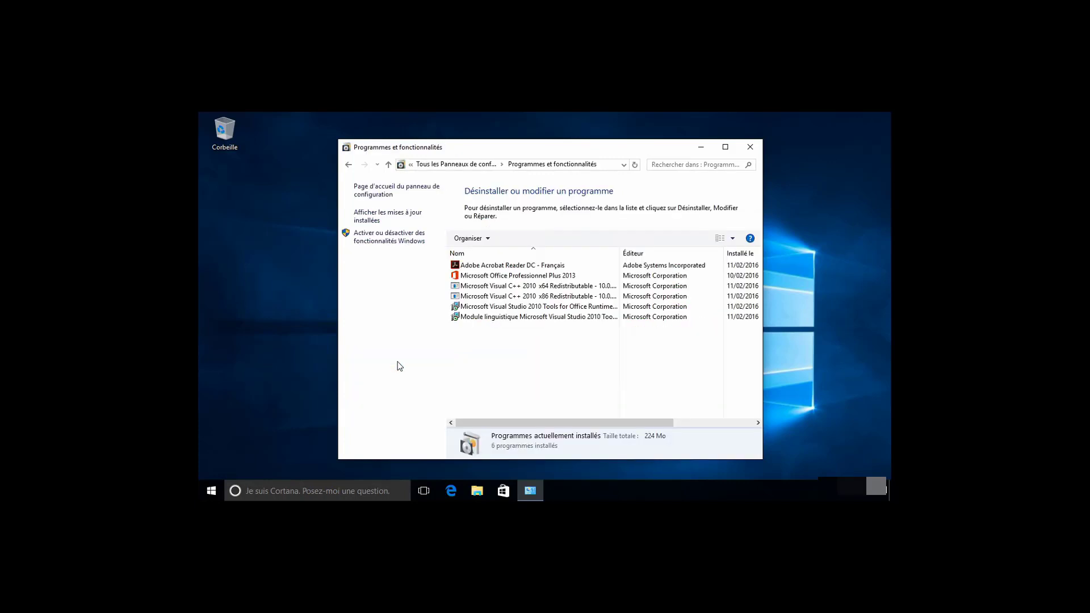
{"action": "left_click", "coordinate": [393, 239]}
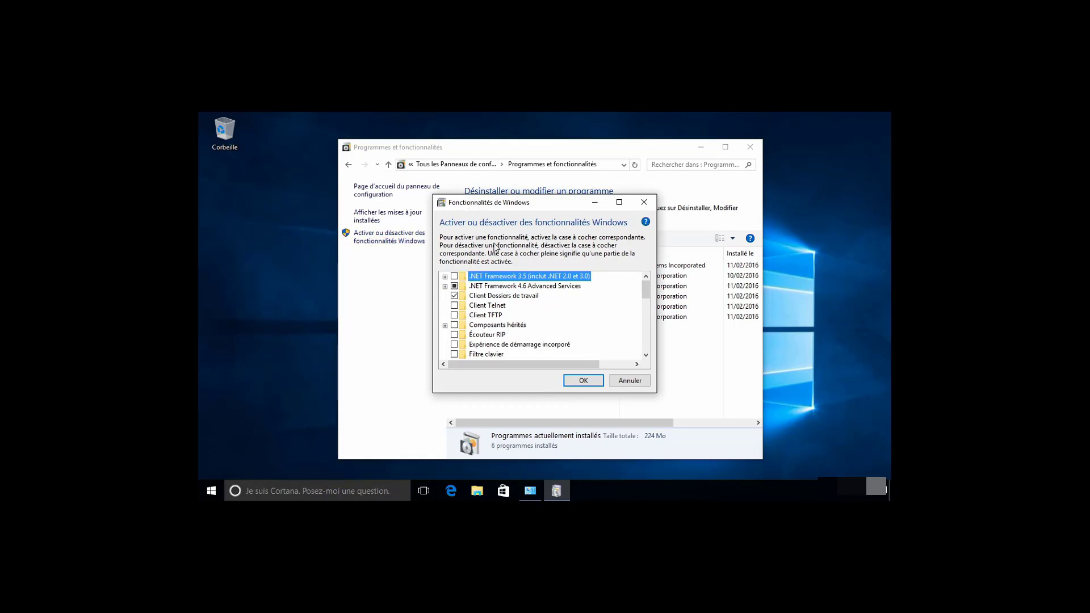
{"action": "left_click_drag", "start_coordinate": [650, 289], "coordinate": [647, 306]}
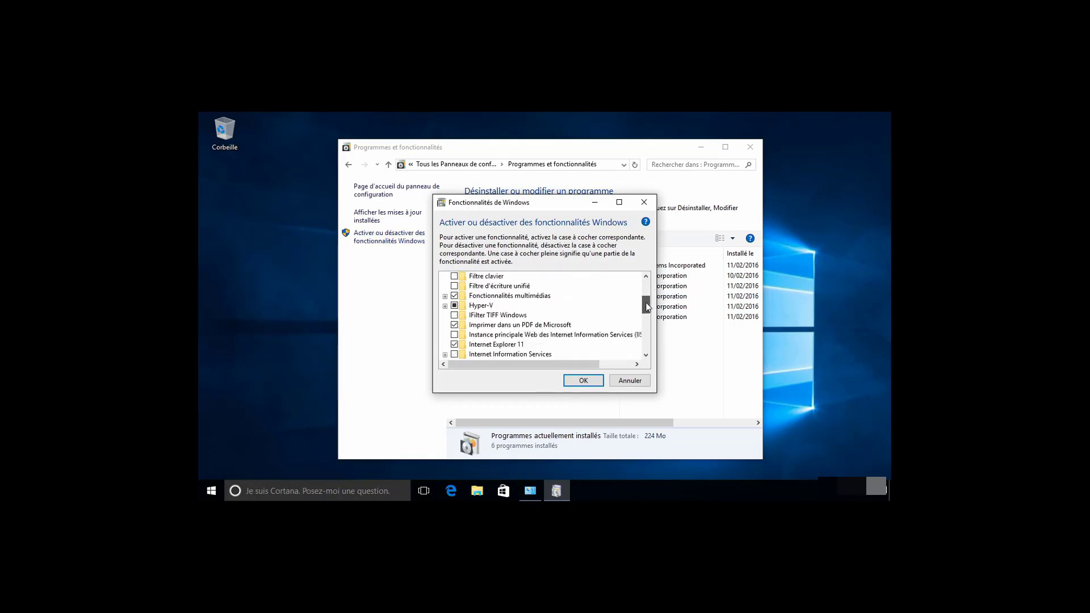
{"action": "left_click", "coordinate": [445, 306]}
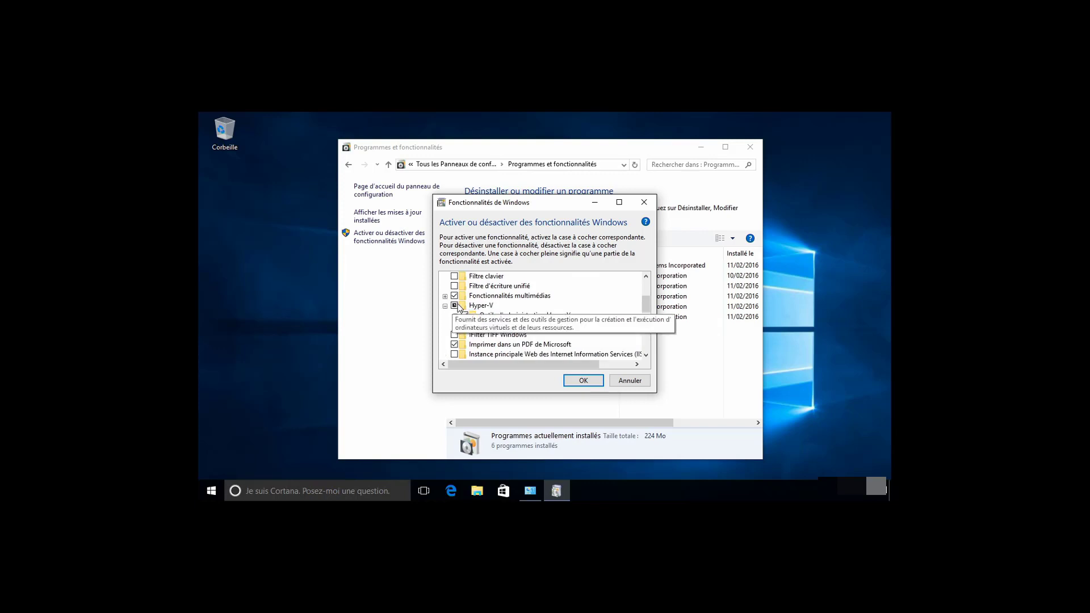
{"action": "left_click", "coordinate": [480, 305]}
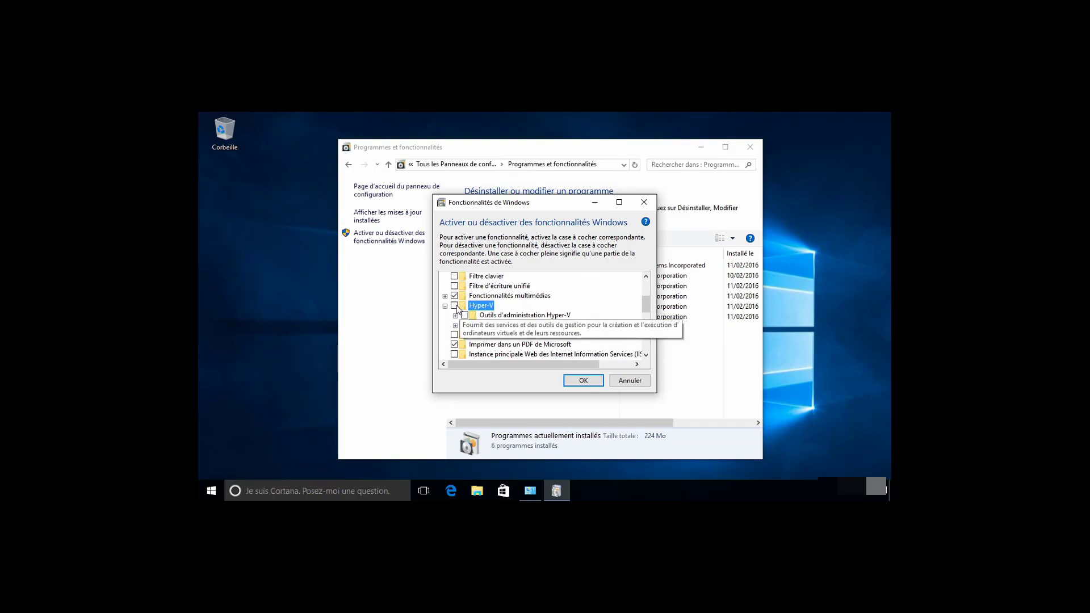
{"action": "left_click", "coordinate": [455, 307]}
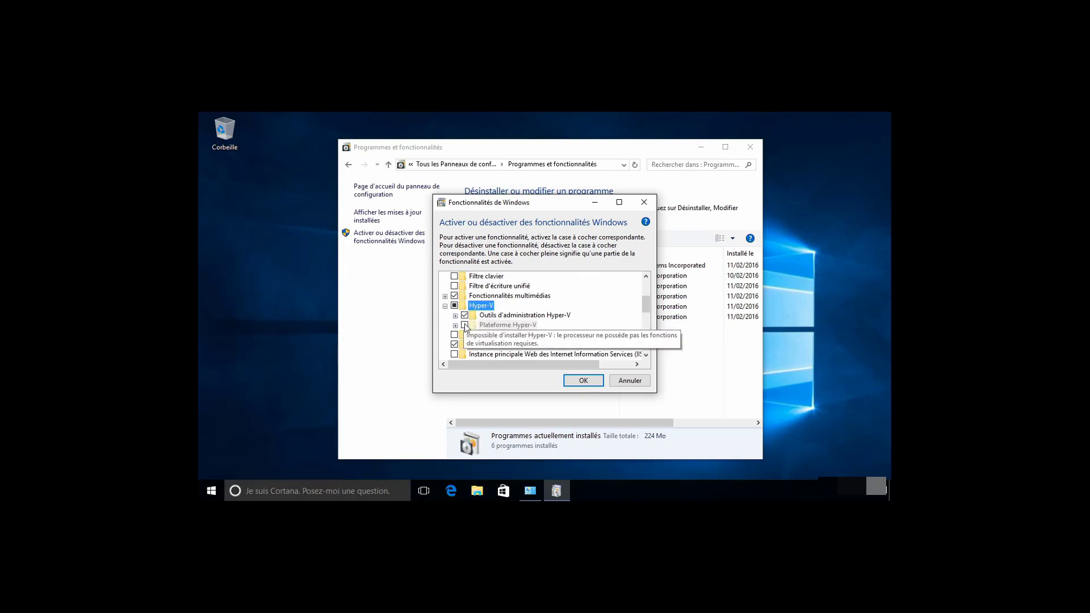
{"action": "left_click", "coordinate": [585, 383]}
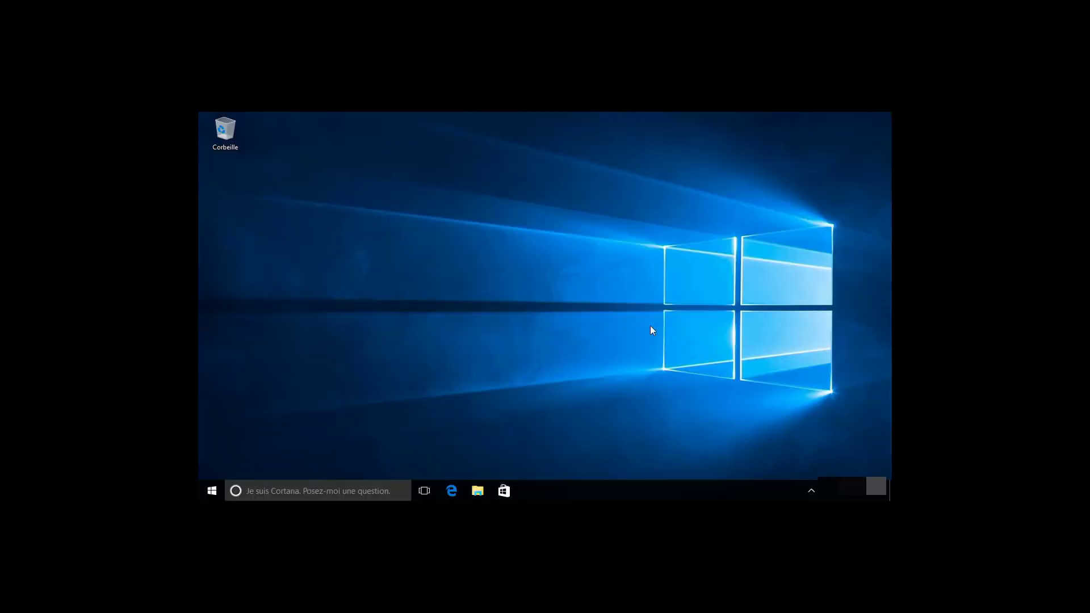
Step: Check in the Control Panel's Windows features list that Hyper-V's administration tools and platform are enabled, and close the window
{"action": "right_click", "coordinate": [211, 491]}
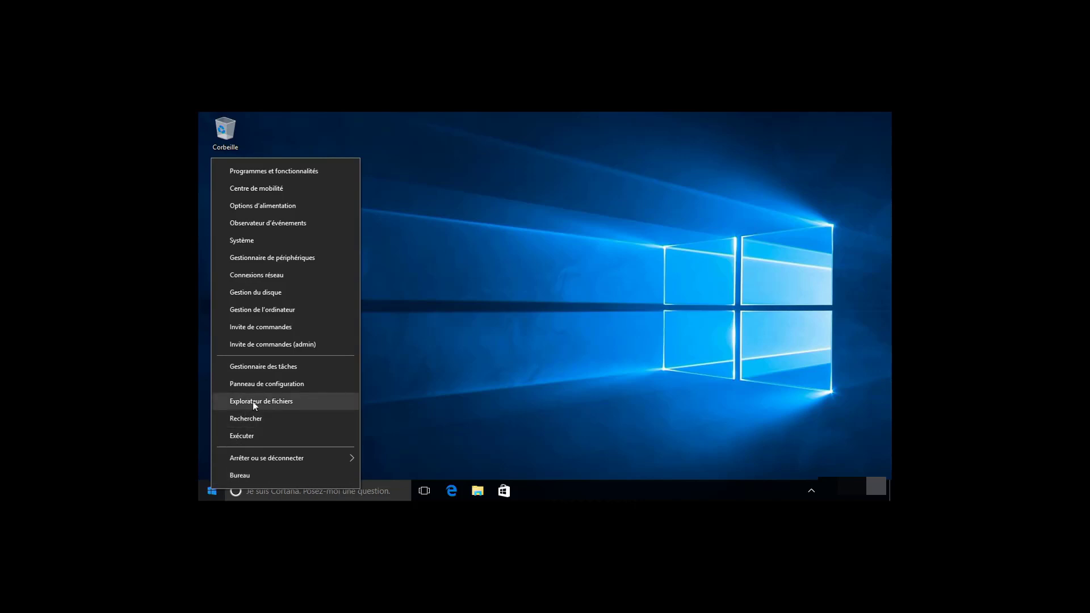
{"action": "left_click", "coordinate": [280, 385]}
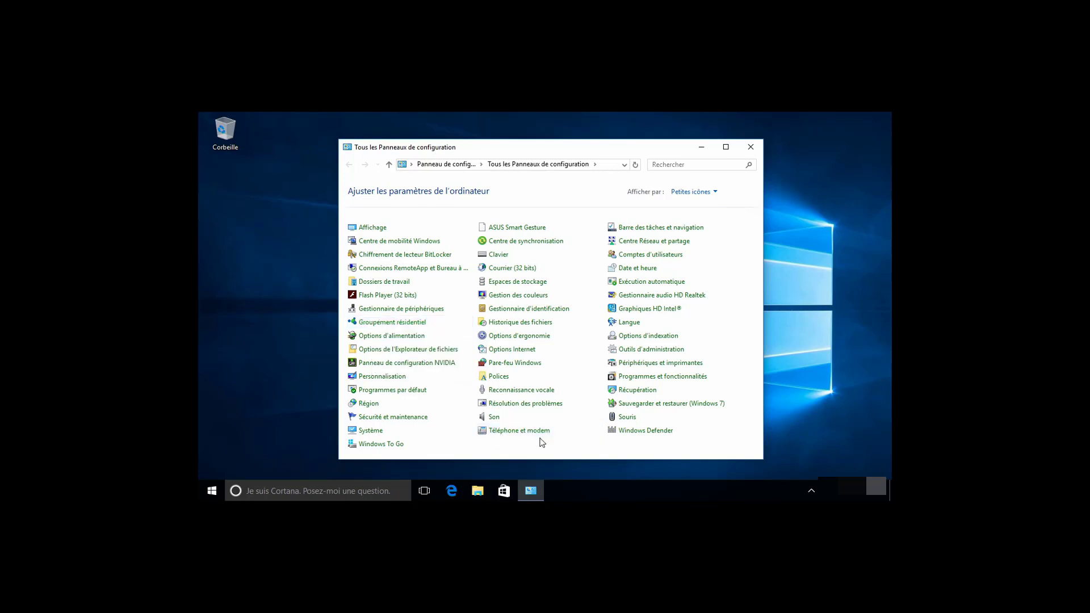
{"action": "left_click", "coordinate": [654, 379]}
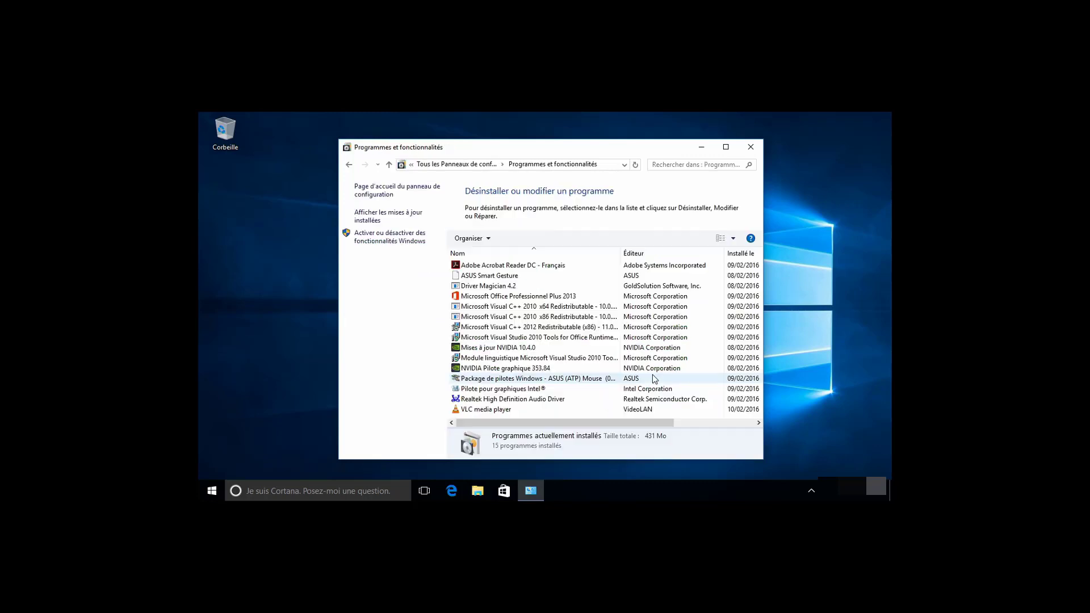
{"action": "left_click", "coordinate": [386, 240]}
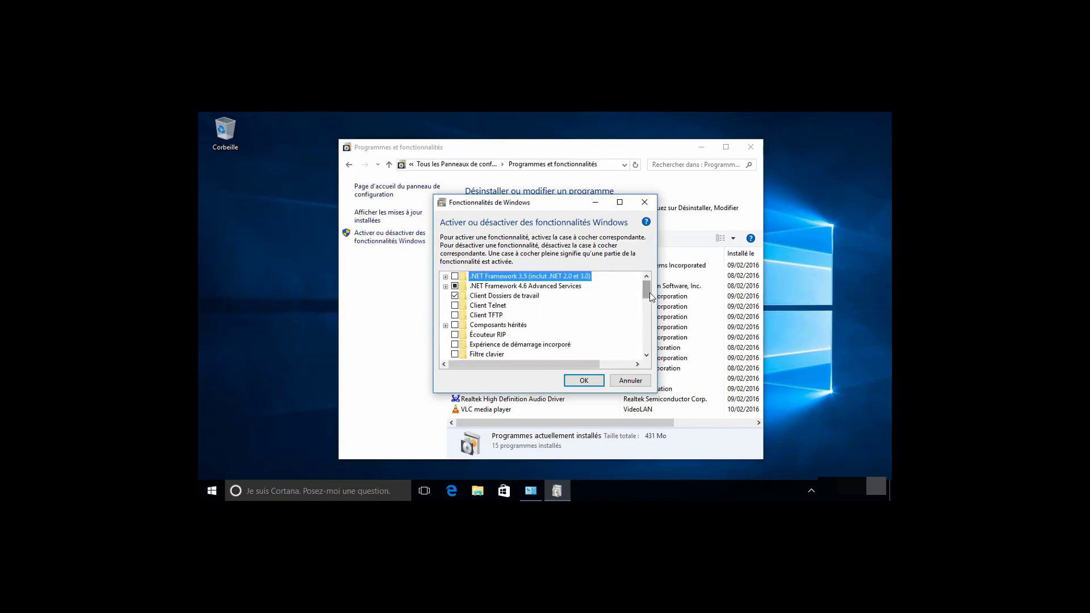
{"action": "scroll", "coordinate": [527, 320], "scroll_direction": "down", "scroll_amount": 3}
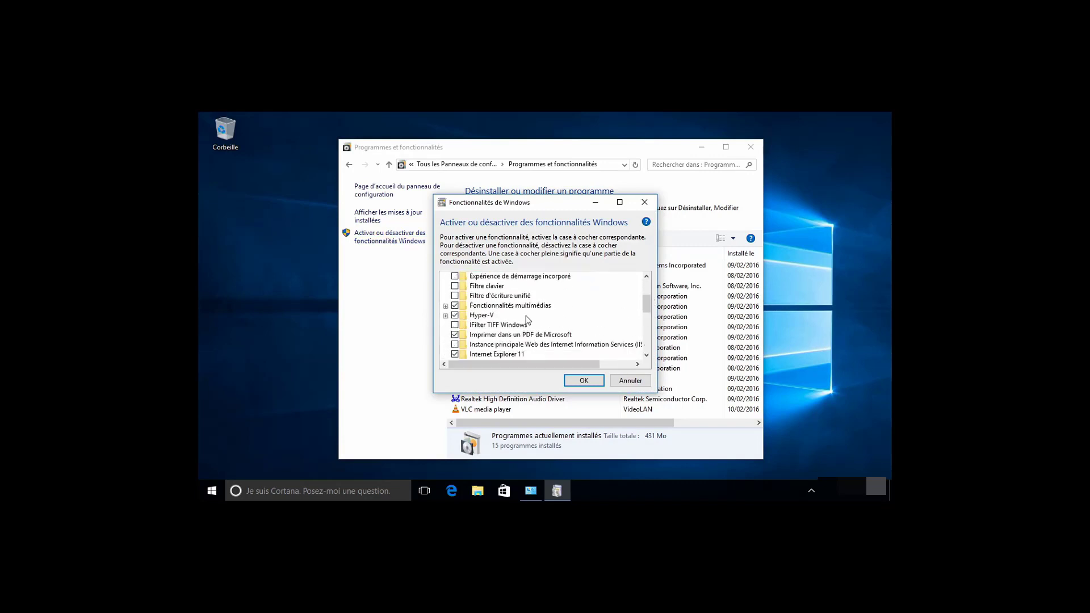
{"action": "left_click", "coordinate": [446, 316]}
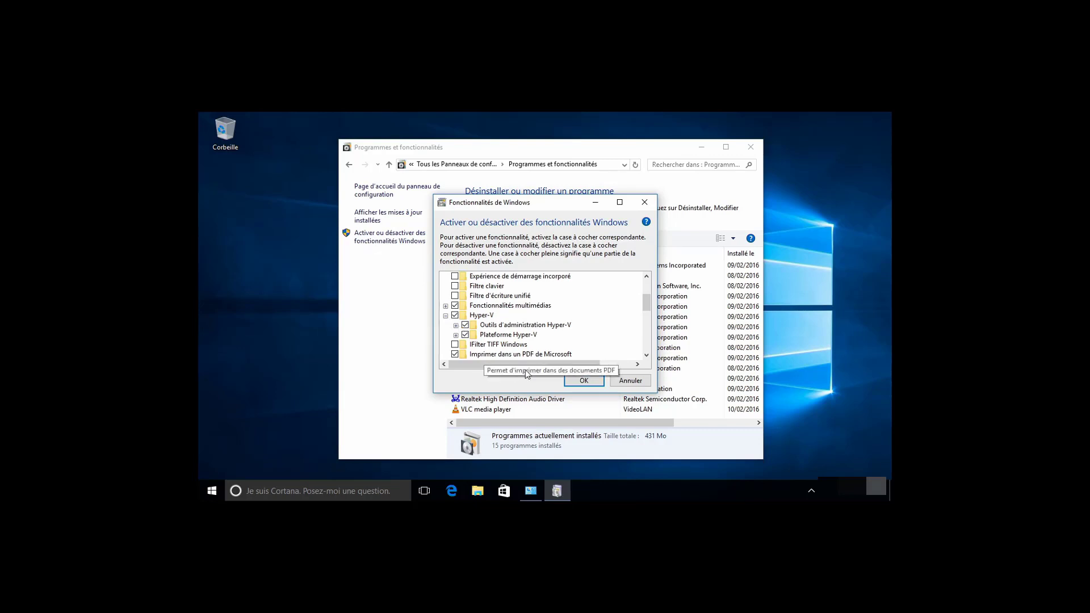
{"action": "left_click", "coordinate": [583, 381]}
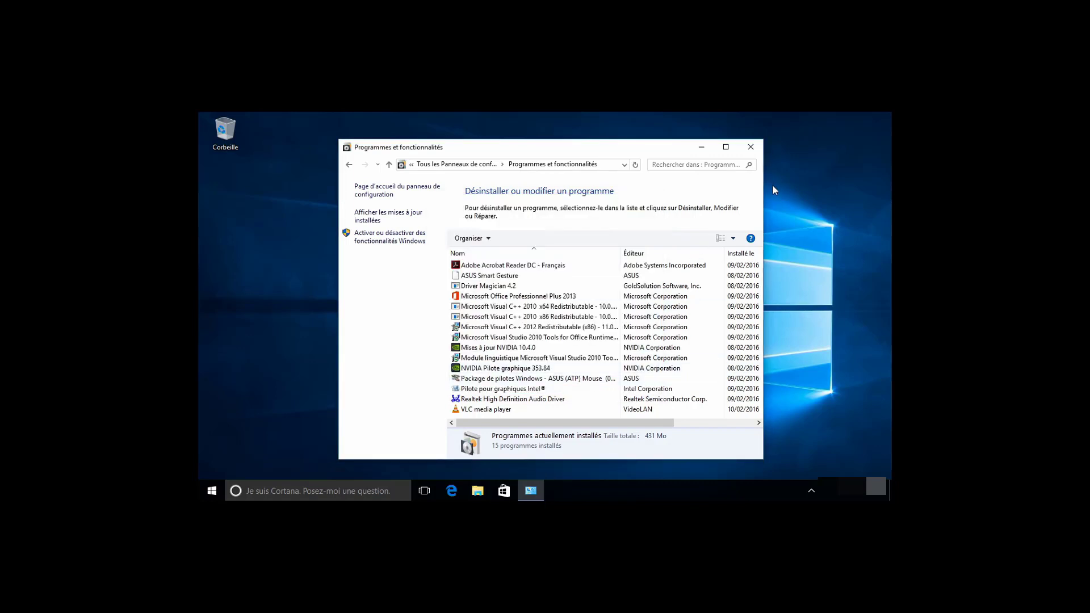
{"action": "left_click", "coordinate": [750, 147]}
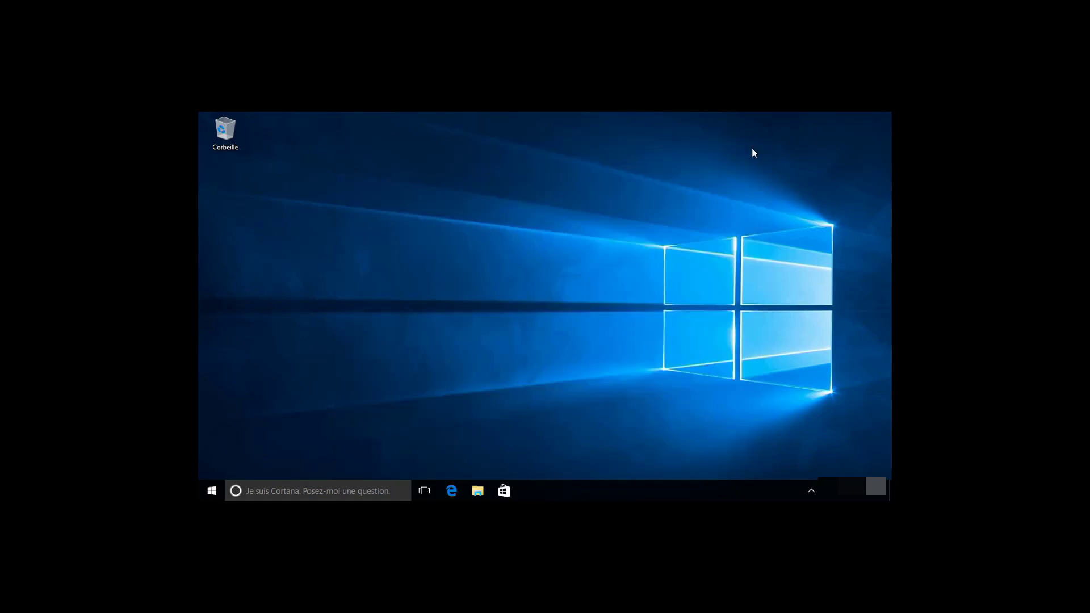
Step: Search Windows for HYPER and view the pinning options of Gestionnaire Hyper-V
{"action": "left_click", "coordinate": [251, 490]}
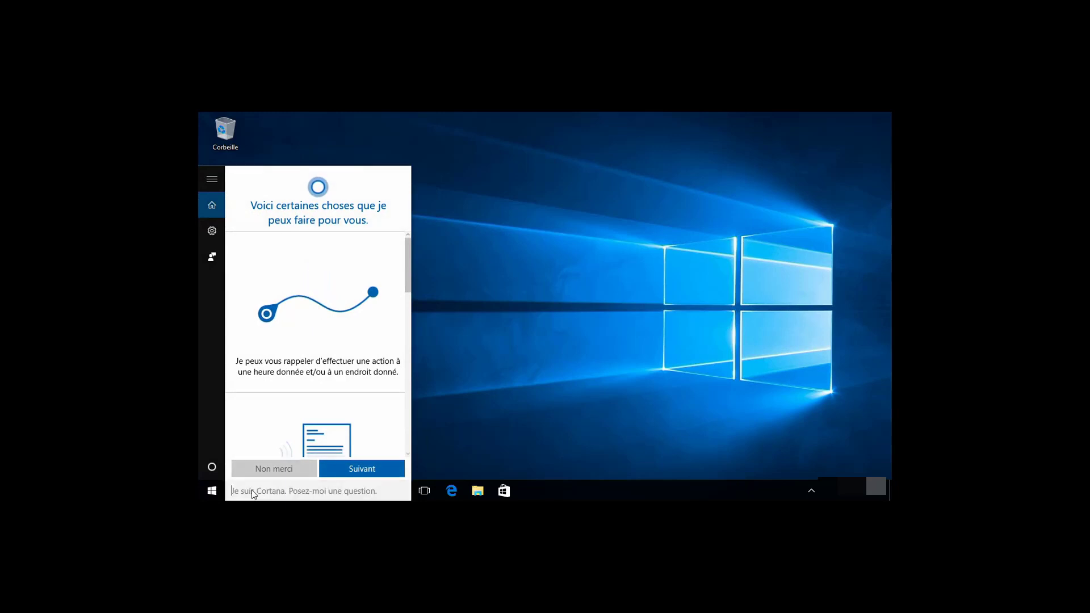
{"action": "type", "text": "HY"}
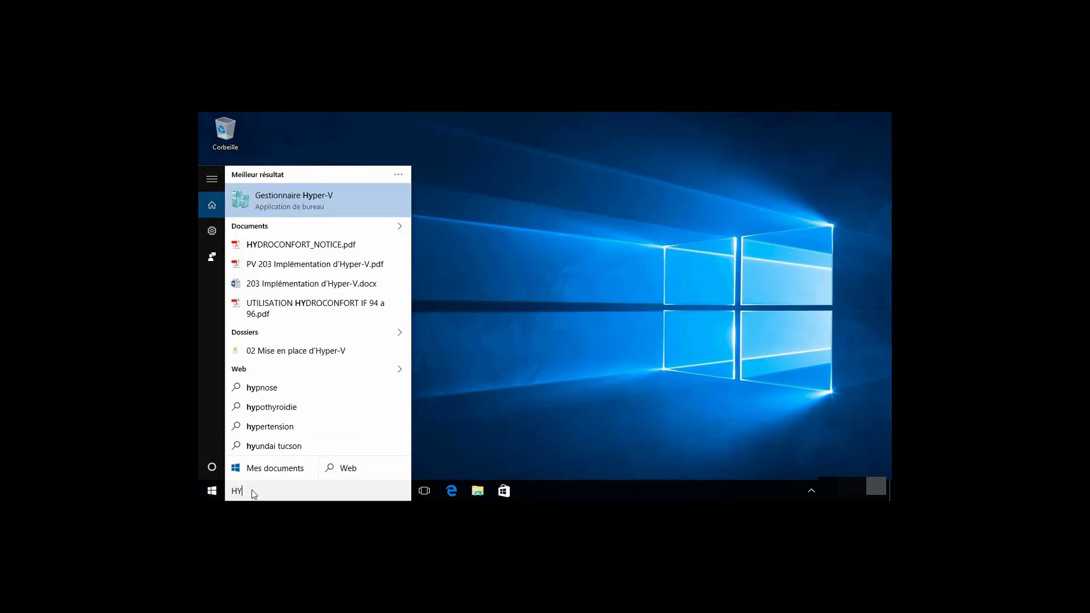
{"action": "type", "text": "PER"}
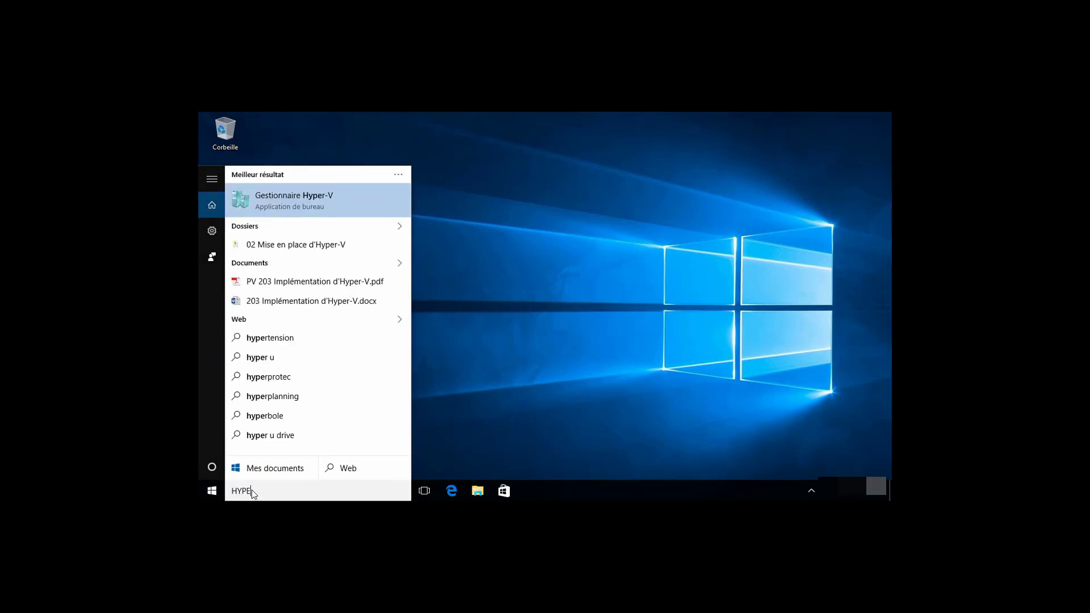
{"action": "right_click", "coordinate": [271, 197]}
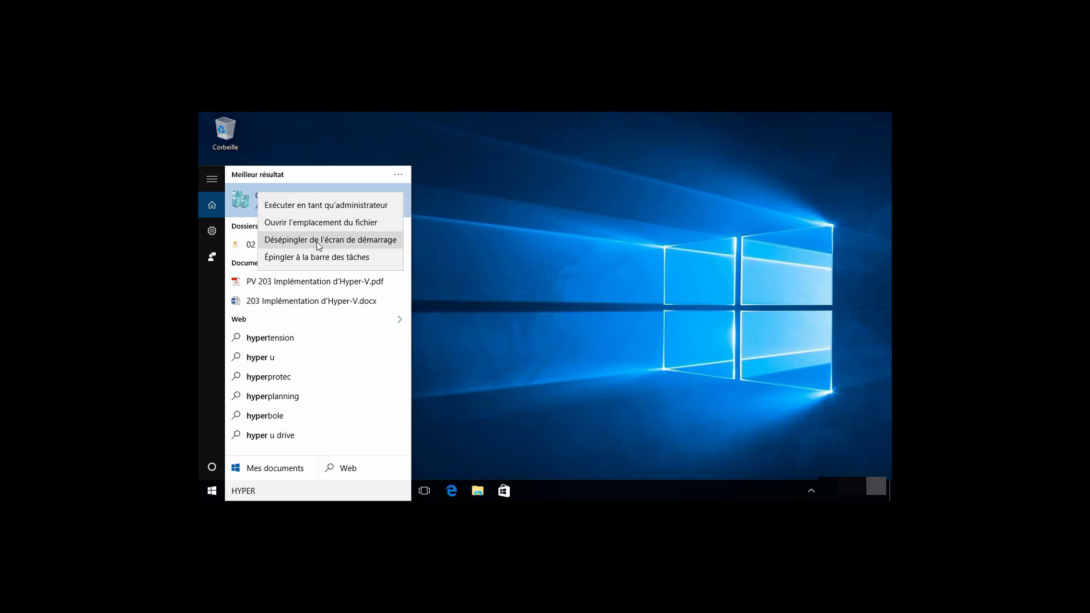
{"action": "left_click", "coordinate": [568, 293]}
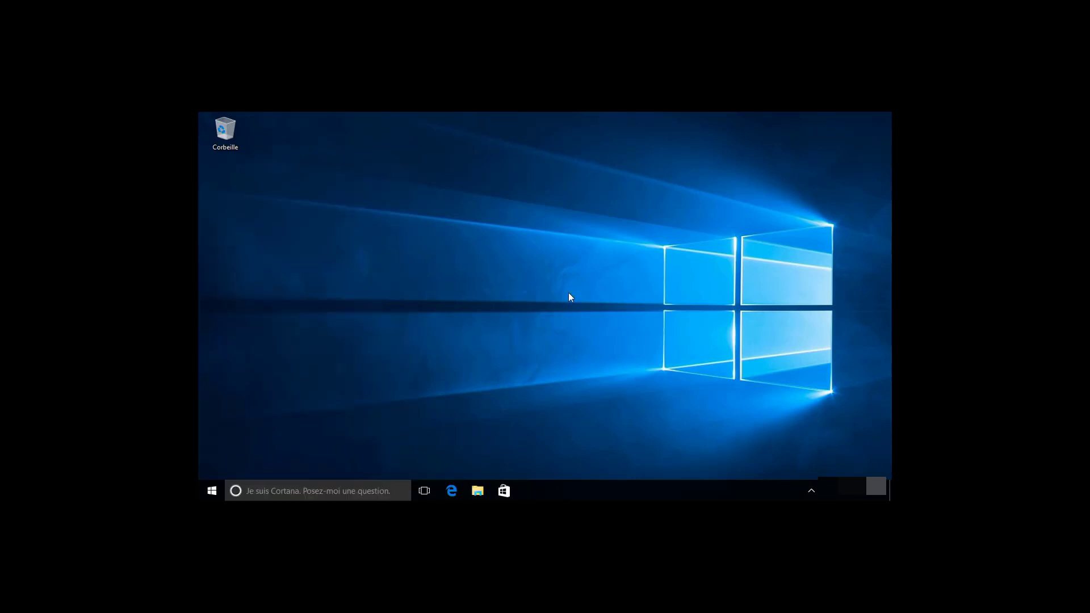
Step: Launch Gestionnaire Hyper-V and maximize its window
{"action": "left_click", "coordinate": [220, 496]}
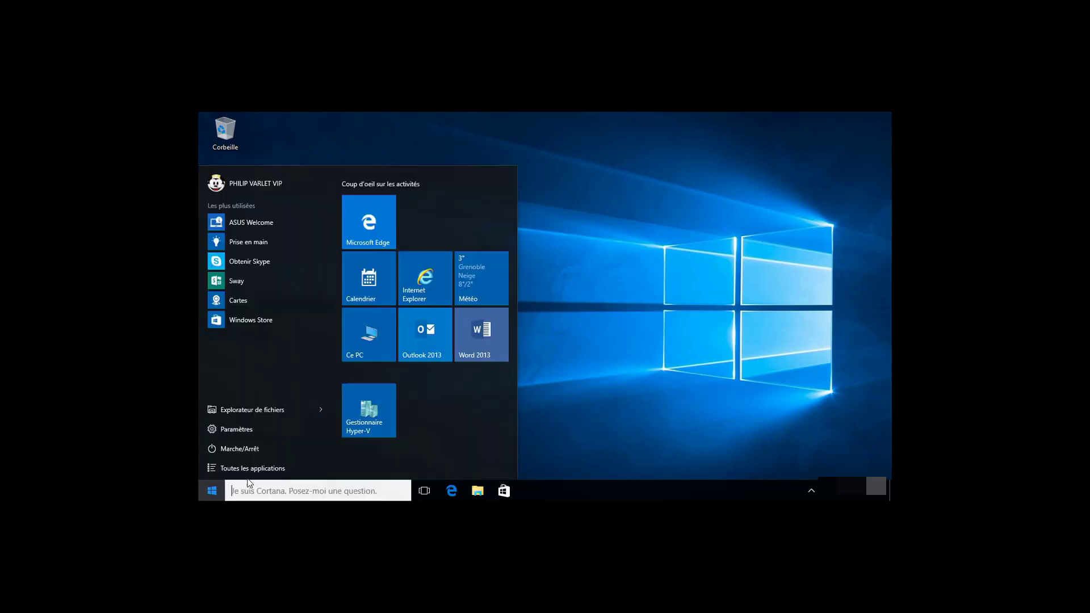
{"action": "left_click", "coordinate": [375, 401]}
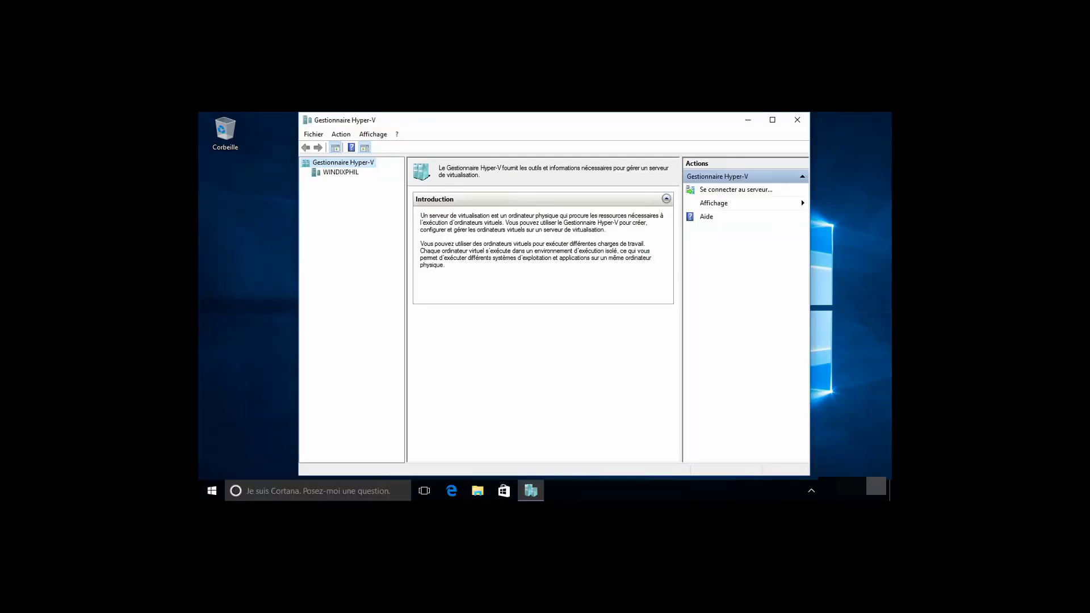
{"action": "left_click", "coordinate": [773, 123]}
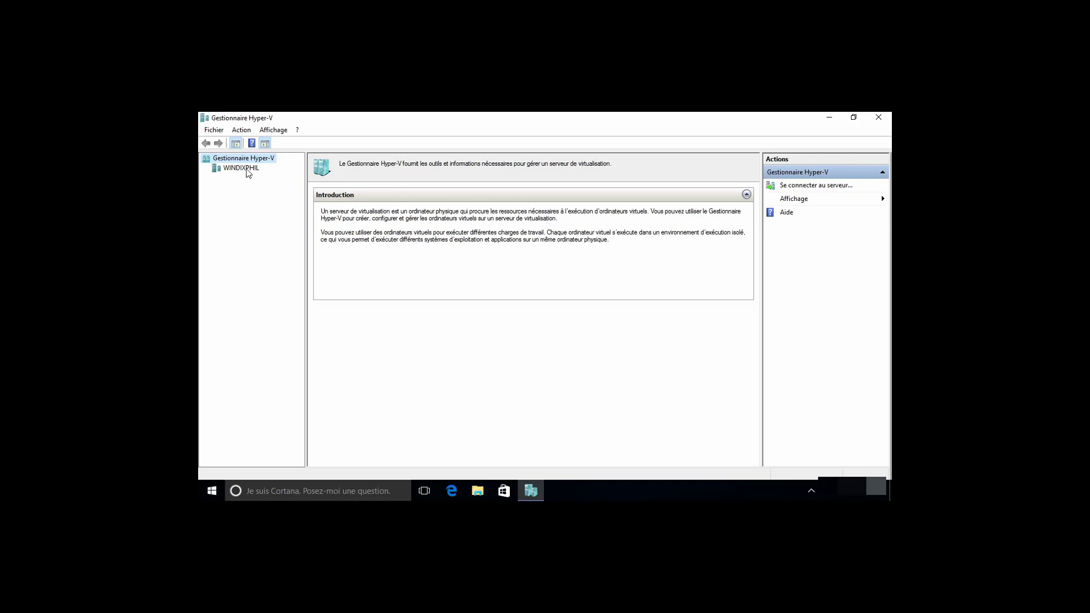
Step: Start creating a new virtual machine on the WINDIXPHIL server and advance the wizard to its name and location page
{"action": "left_click", "coordinate": [246, 168]}
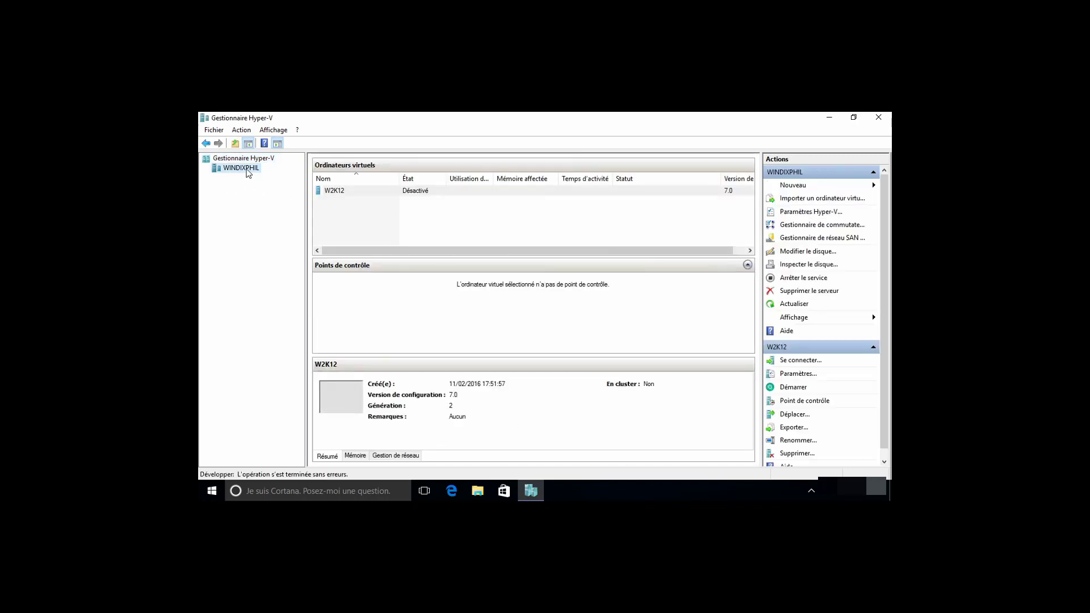
{"action": "right_click", "coordinate": [248, 170]}
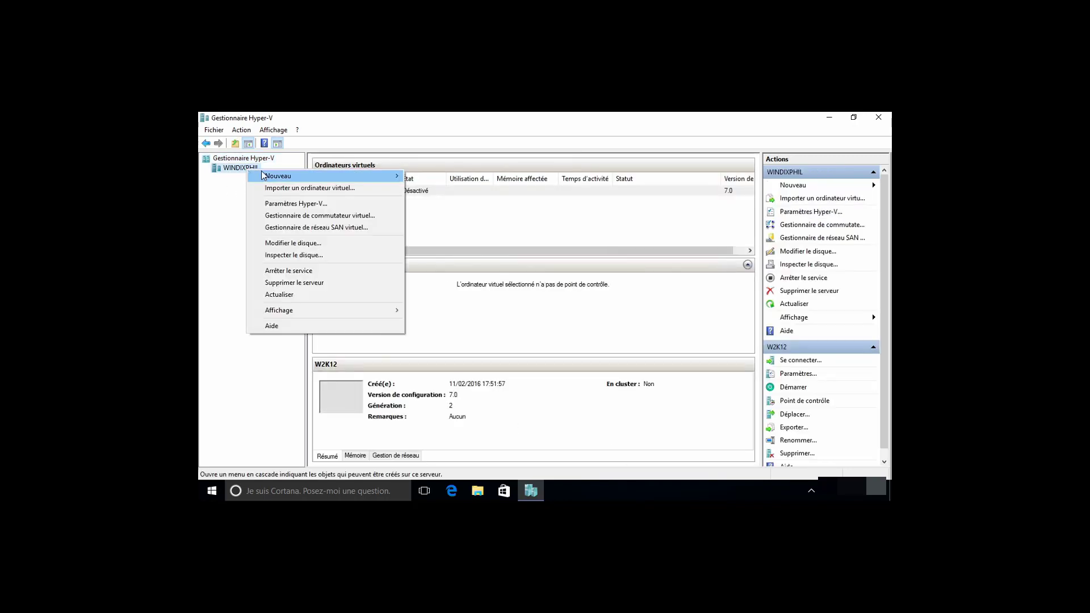
{"action": "mouse_move", "coordinate": [263, 176]}
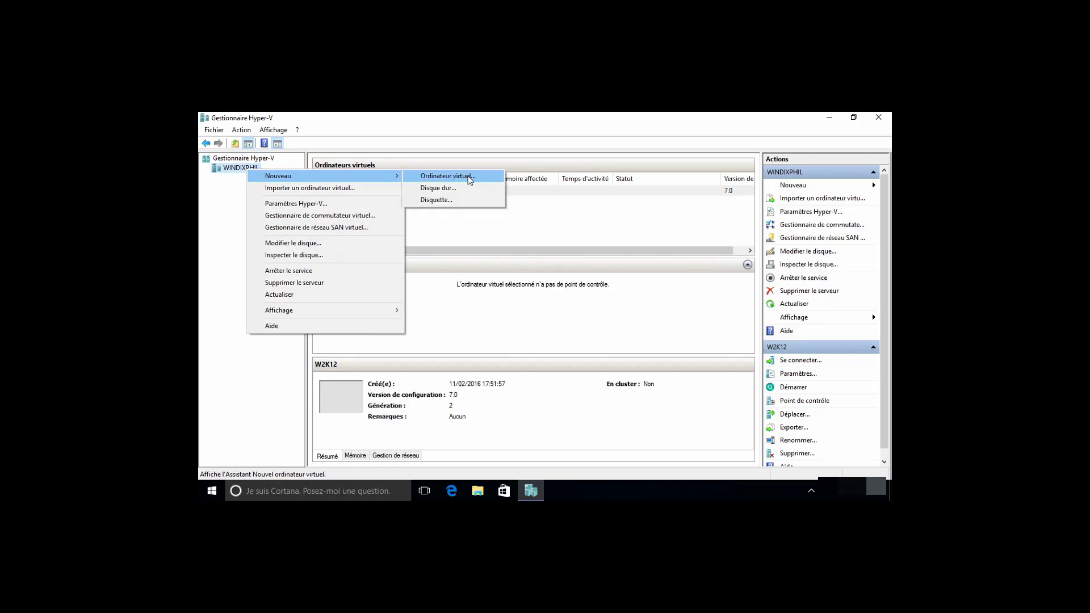
{"action": "left_click", "coordinate": [469, 177]}
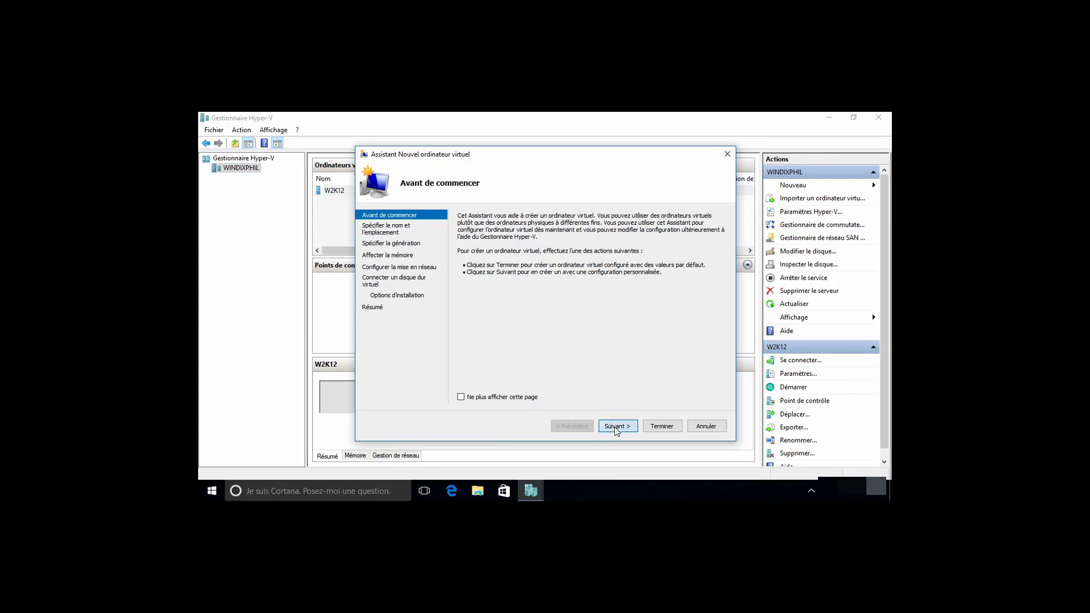
{"action": "left_click", "coordinate": [616, 428]}
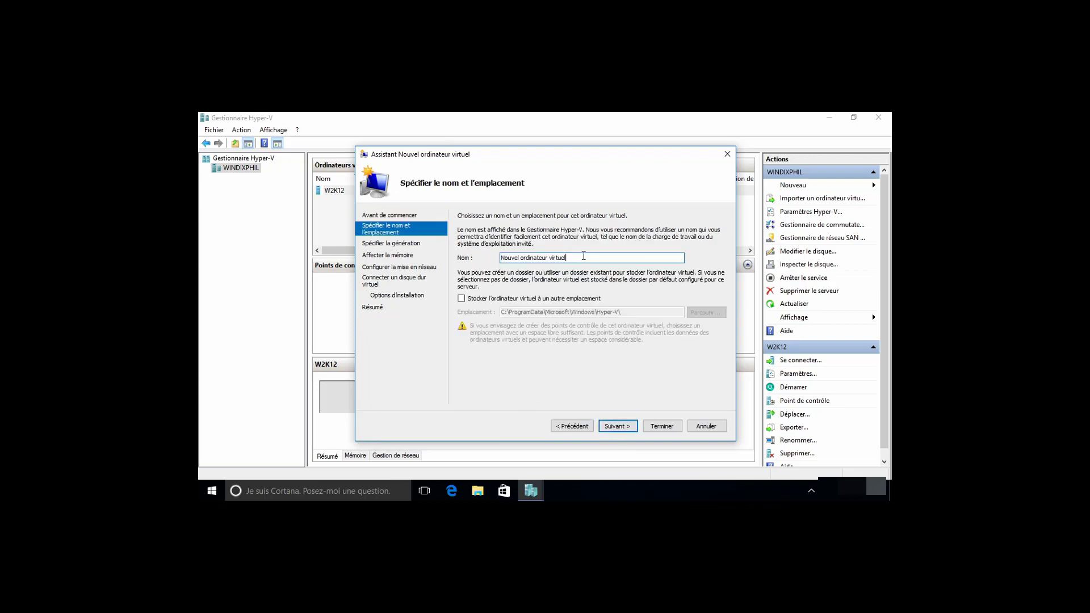
Step: Name the virtual machine WIN10, enable storing it in another location, and browse to the VM (W:) drive
{"action": "type", "text": "WIN10"}
{"action": "left_click", "coordinate": [507, 299]}
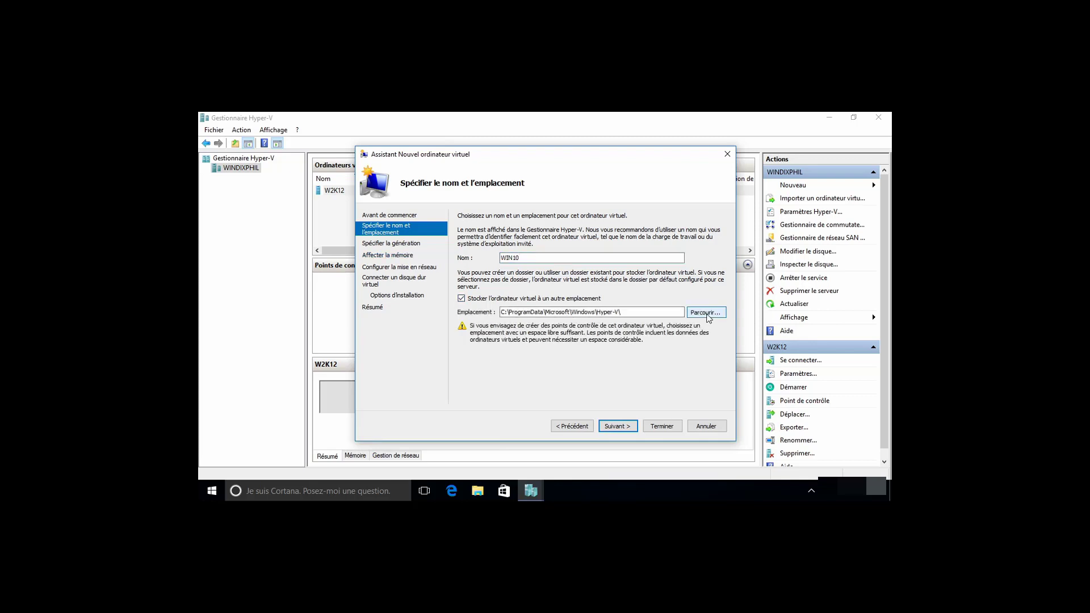
{"action": "left_click", "coordinate": [708, 318]}
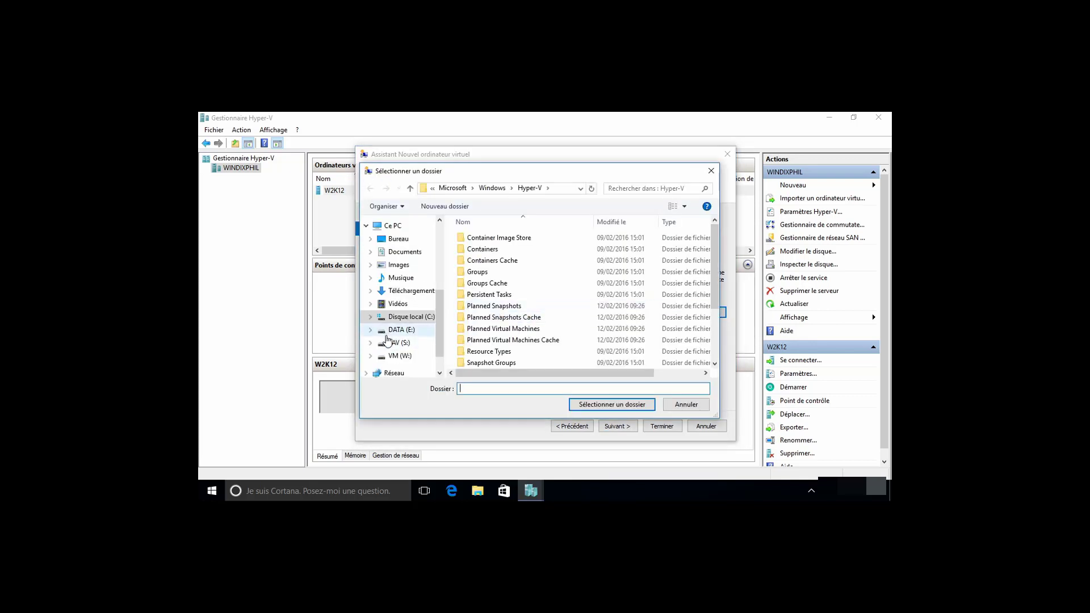
{"action": "left_click", "coordinate": [400, 355]}
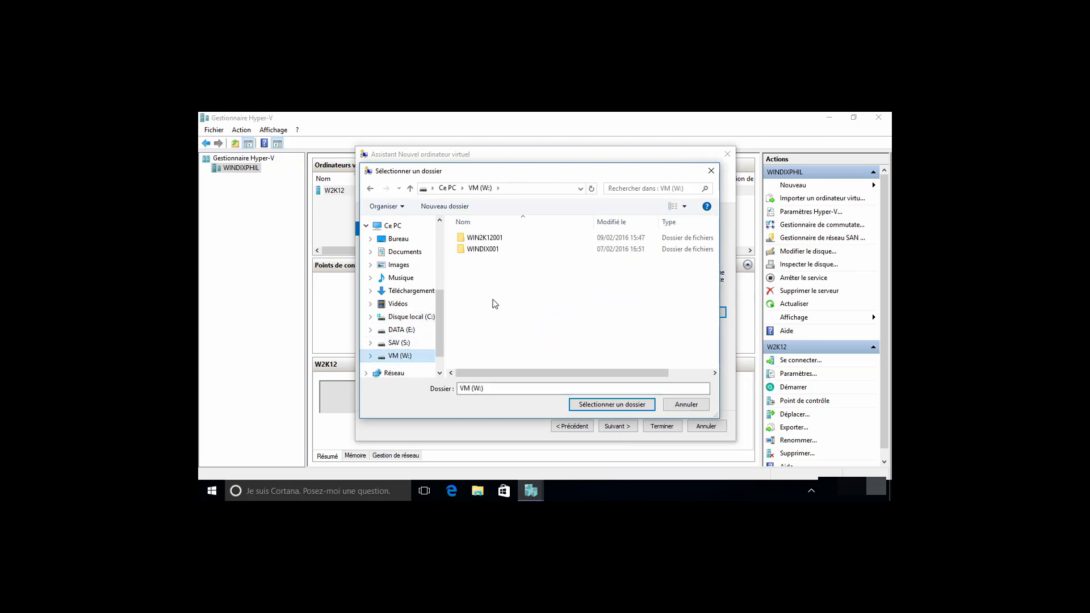
Step: Create a folder named WIN10 on the VM (W:) drive
{"action": "right_click", "coordinate": [493, 301]}
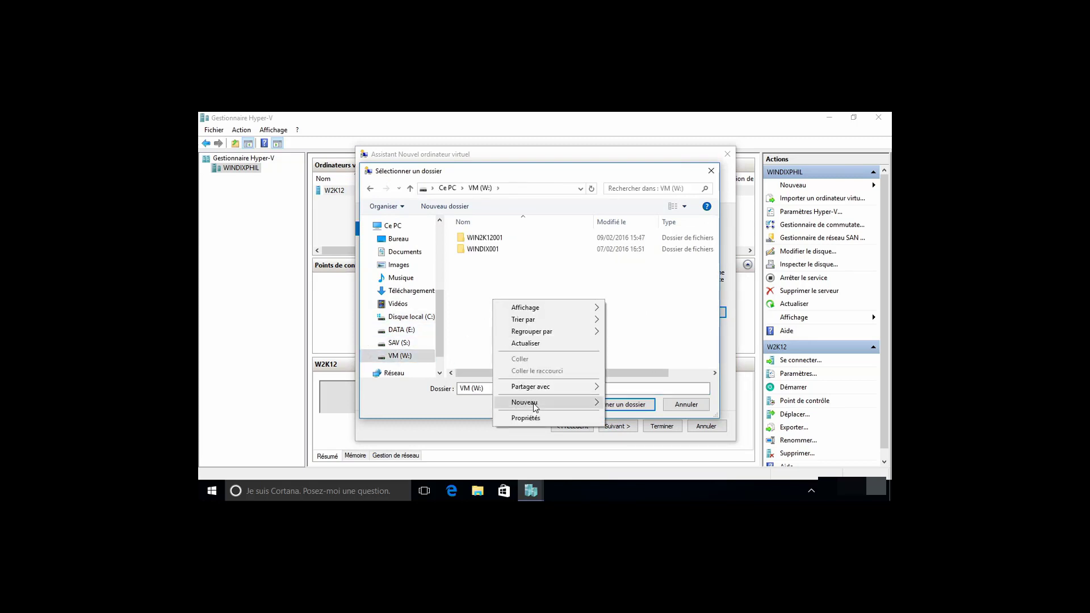
{"action": "mouse_move", "coordinate": [533, 403]}
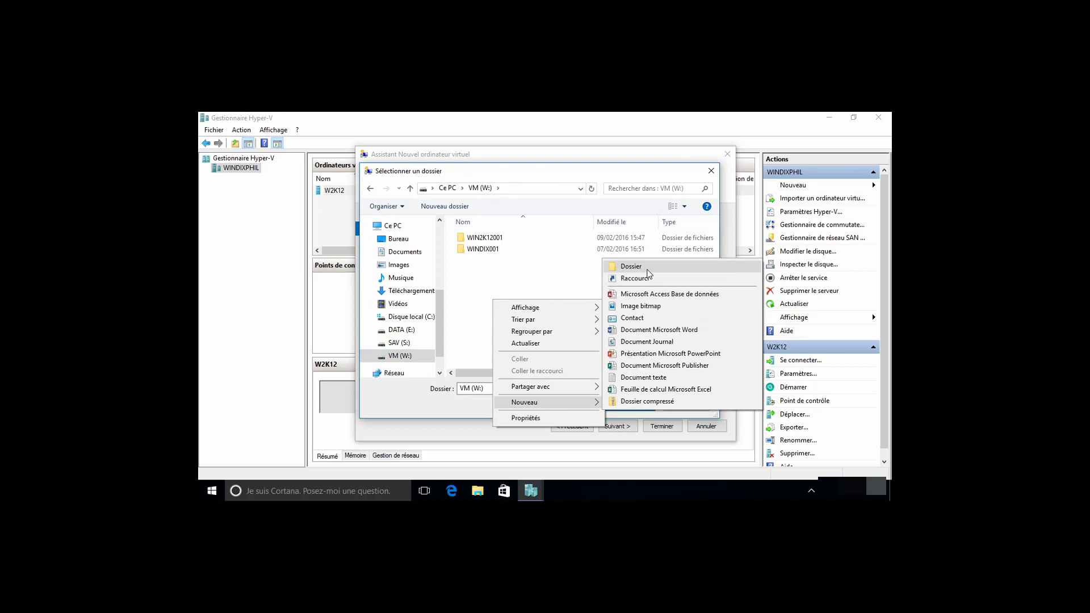
{"action": "left_click", "coordinate": [648, 269]}
{"action": "type", "text": "WIN"}
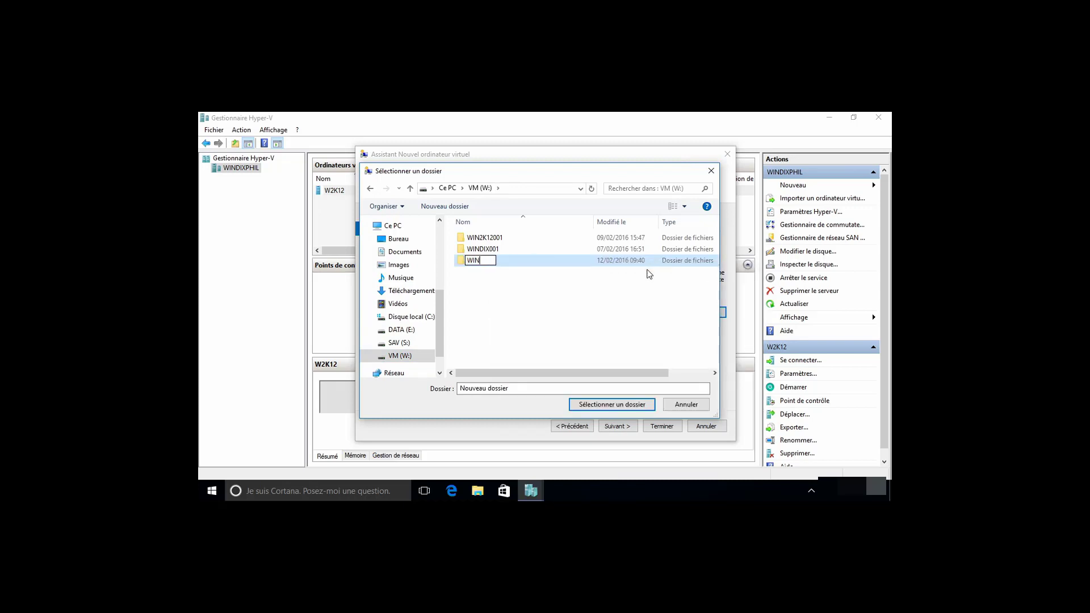
{"action": "type", "text": "10"}
{"action": "double_click", "coordinate": [493, 262]}
{"action": "key", "text": "Return"}
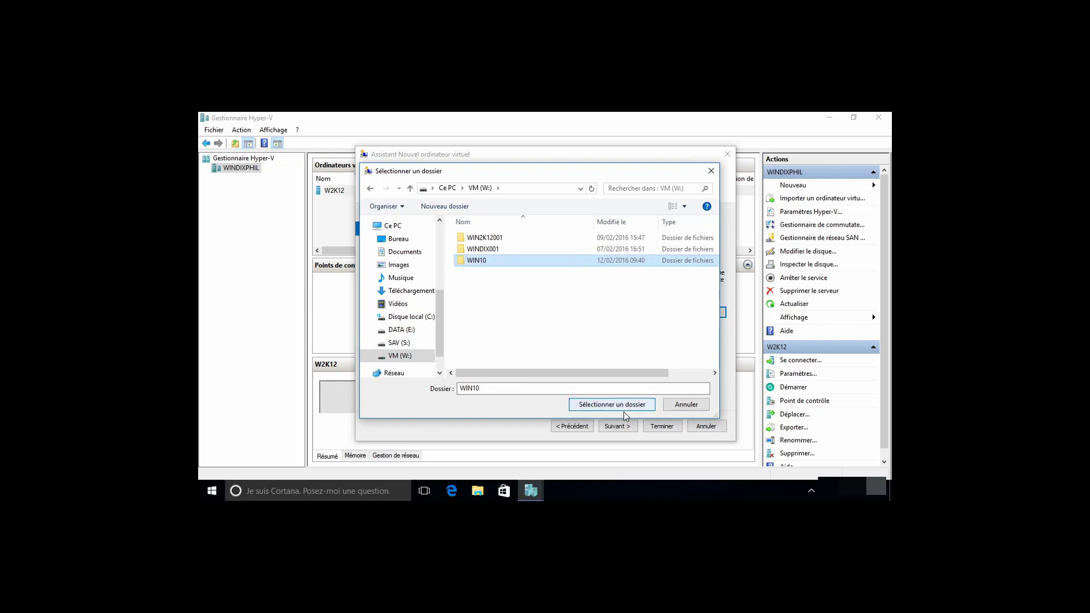
Step: Use the WIN10 folder on the W: drive as the virtual machine's storage location and keep Génération 1
{"action": "left_click", "coordinate": [634, 403]}
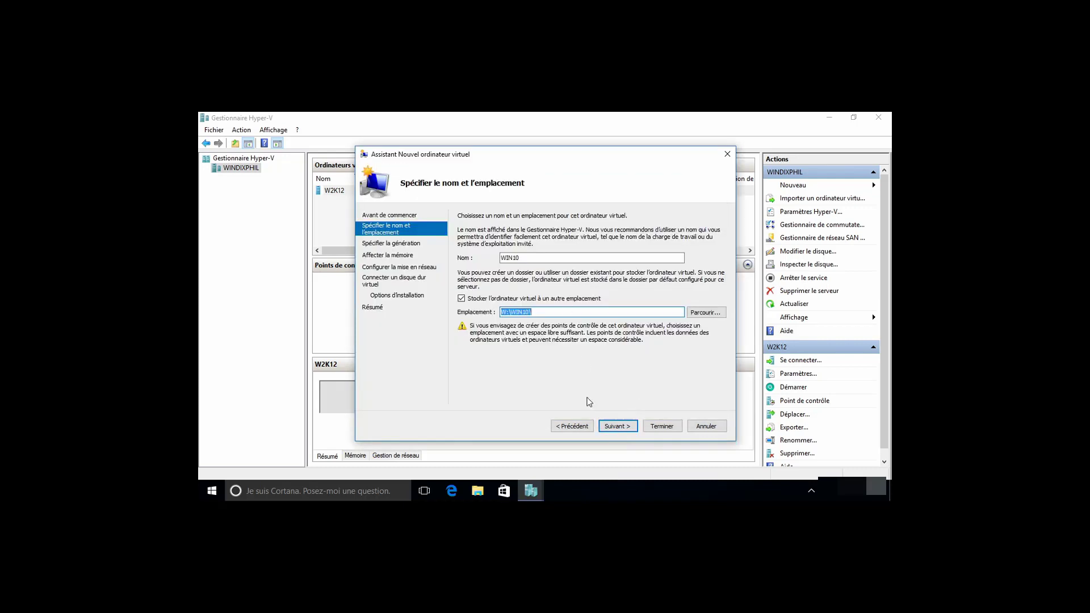
{"action": "left_click", "coordinate": [613, 427]}
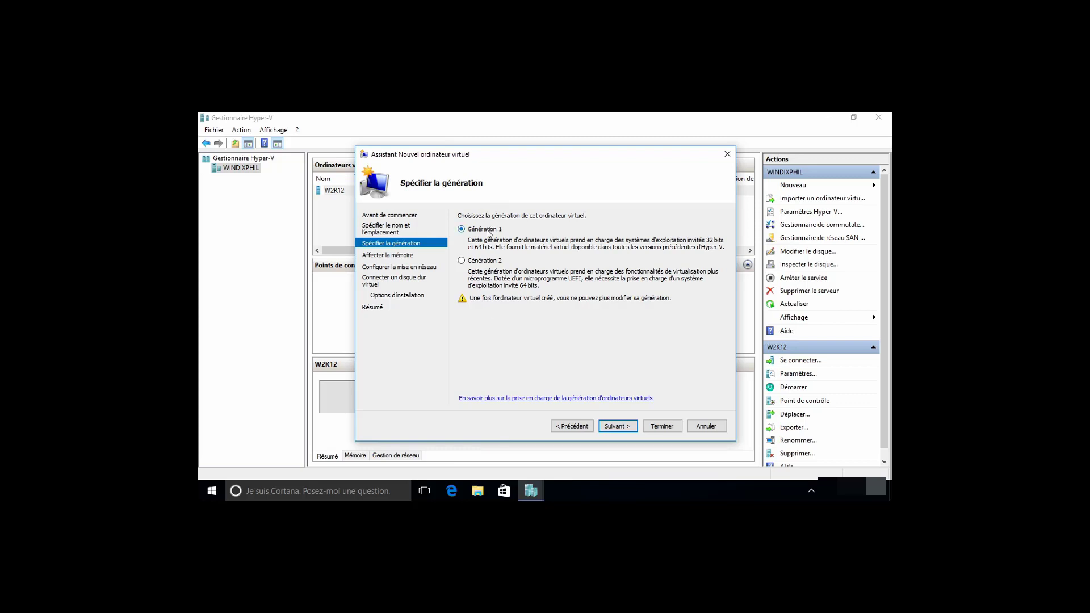
{"action": "left_click", "coordinate": [617, 426]}
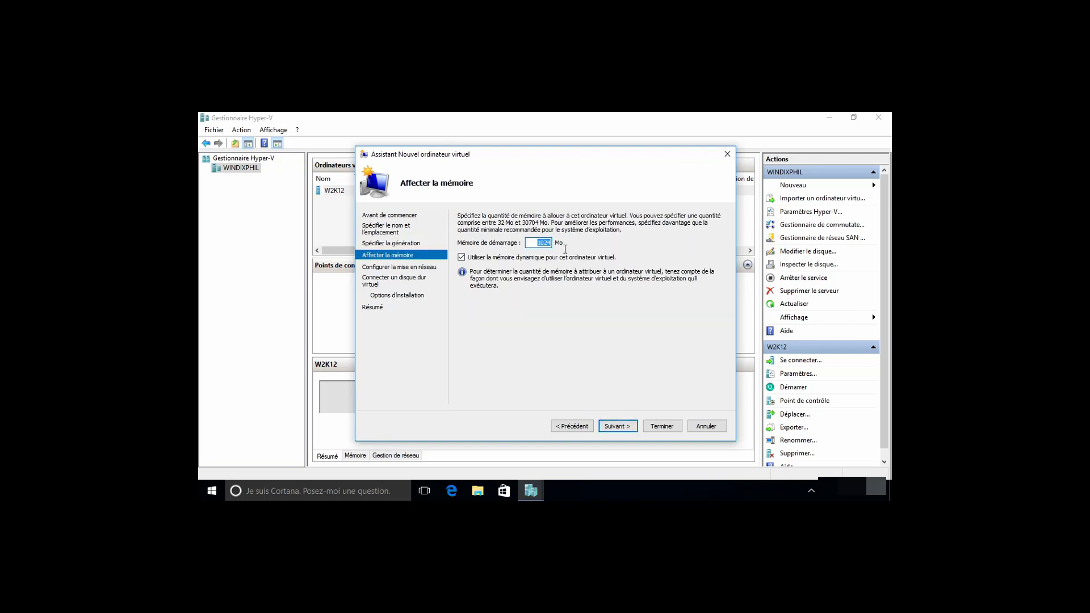
Step: Allocate 4096 Mo of startup memory to the virtual machine and leave its network connection set to Non connecté
{"action": "type", "text": "4096"}
{"action": "left_click", "coordinate": [619, 426]}
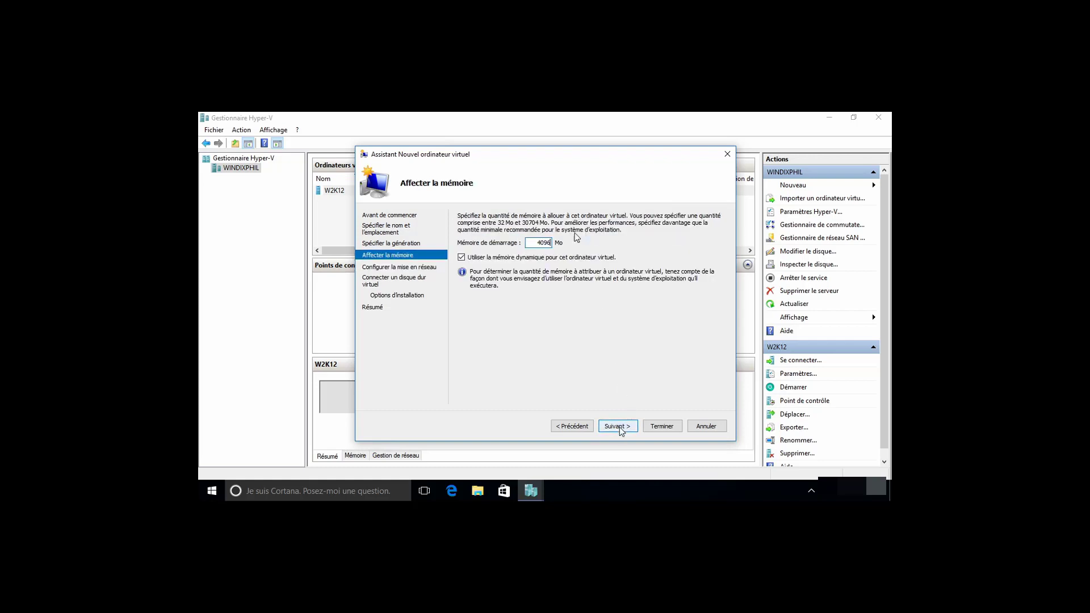
{"action": "left_click", "coordinate": [618, 426]}
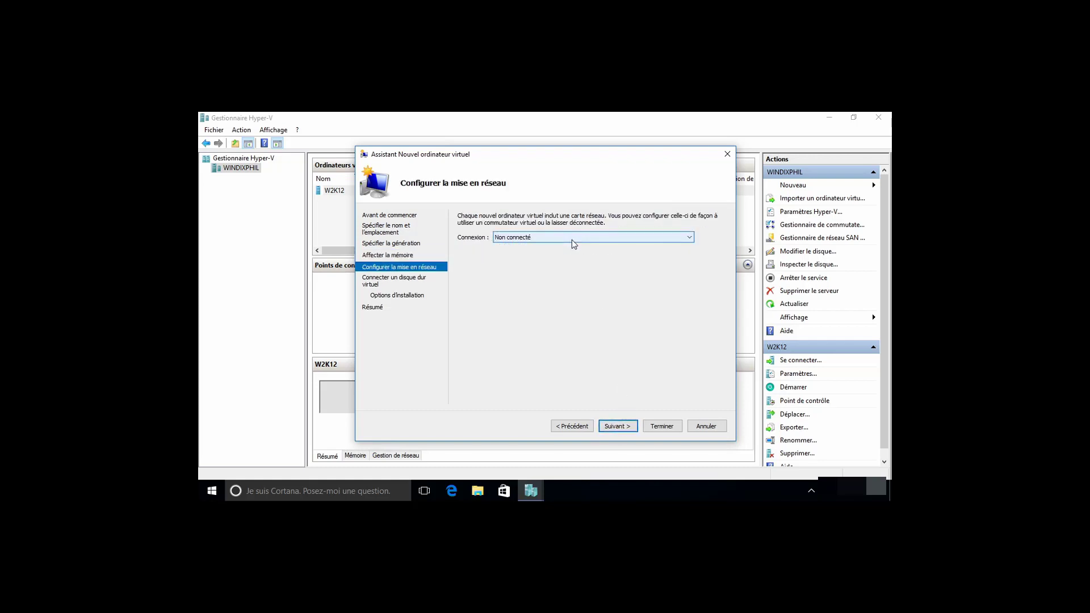
{"action": "left_click", "coordinate": [573, 239]}
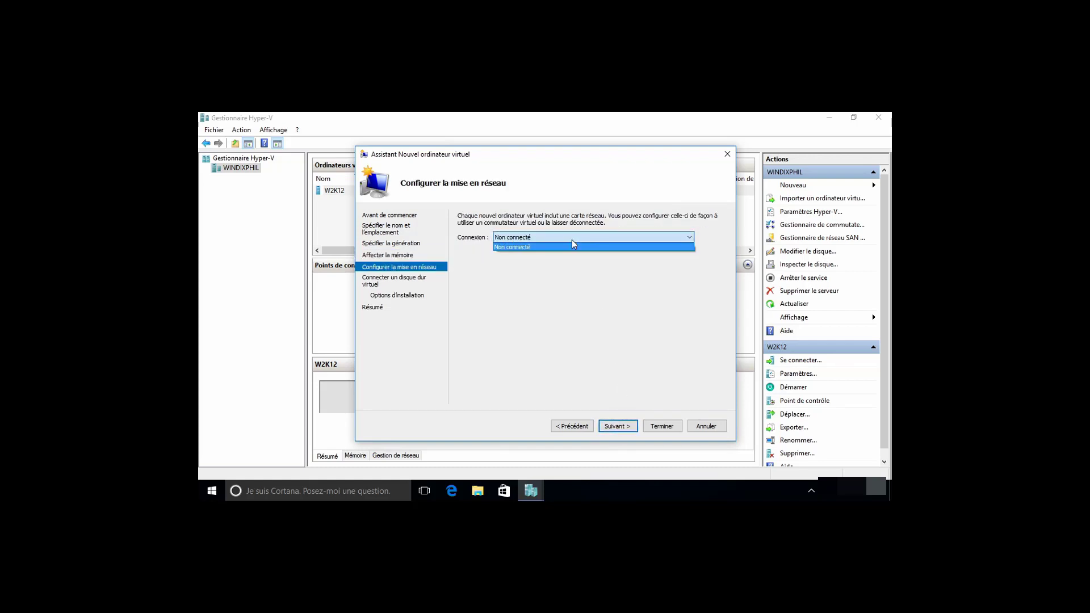
{"action": "left_click", "coordinate": [622, 430]}
{"action": "left_click", "coordinate": [622, 431]}
Step: Accept creating a new 127 Go virtual hard disk named WIN10.vhdx in the proposed W:\WIN10\WIN10\Virtual Hard Disks\ location
{"action": "left_click", "coordinate": [618, 272]}
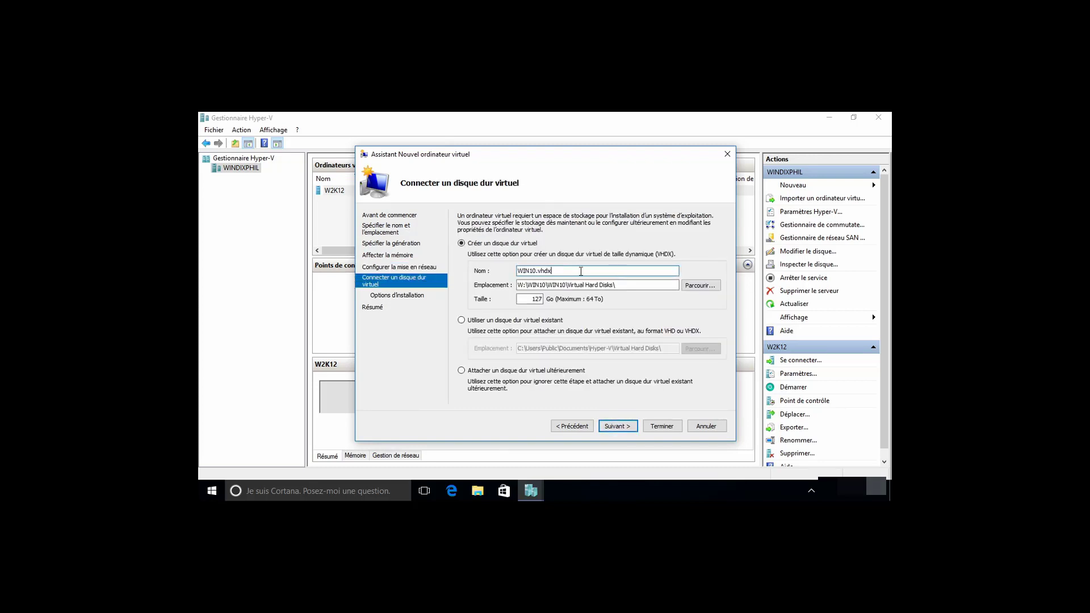
{"action": "left_click_drag", "start_coordinate": [538, 271], "coordinate": [552, 271]}
{"action": "left_click", "coordinate": [624, 426]}
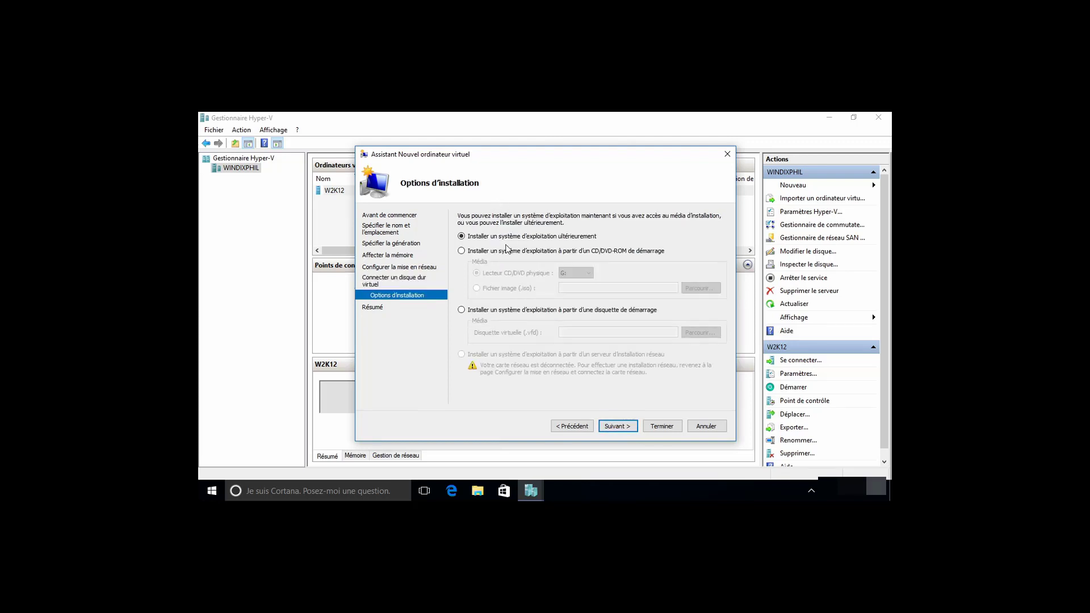
Step: Set the operating system to install from the ISO image in the desktop's WINDOWS 10 90J folder, and finish creating the virtual machine
{"action": "left_click", "coordinate": [508, 251]}
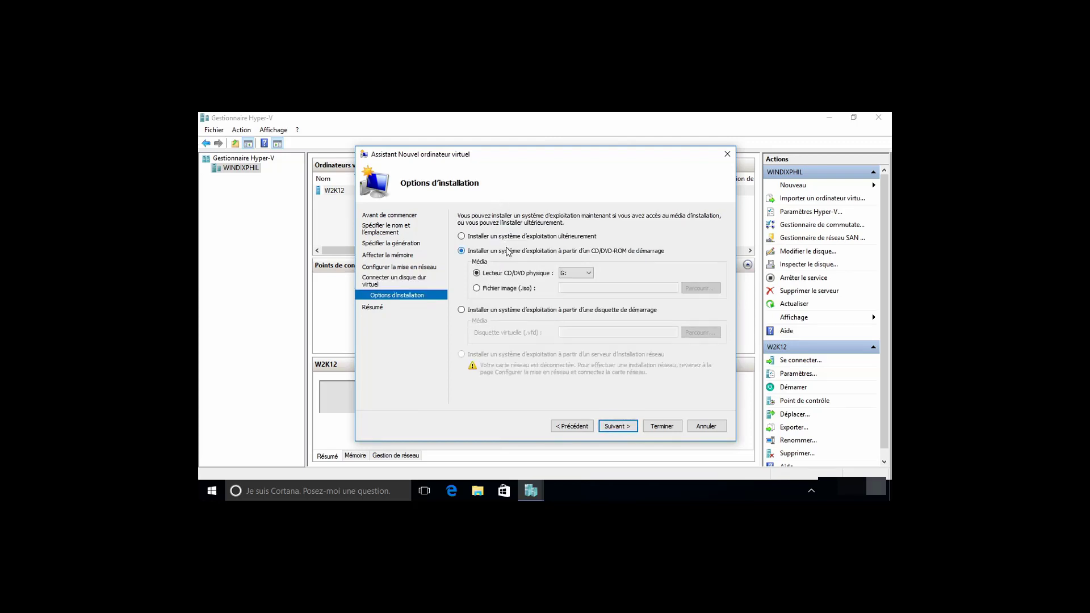
{"action": "left_click", "coordinate": [509, 287]}
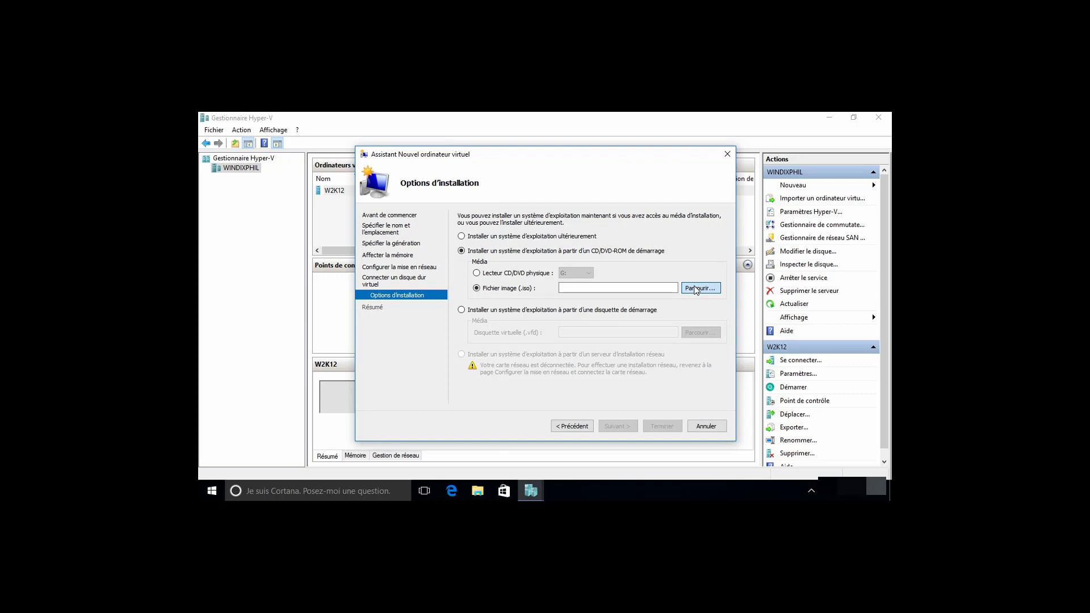
{"action": "left_click", "coordinate": [696, 288]}
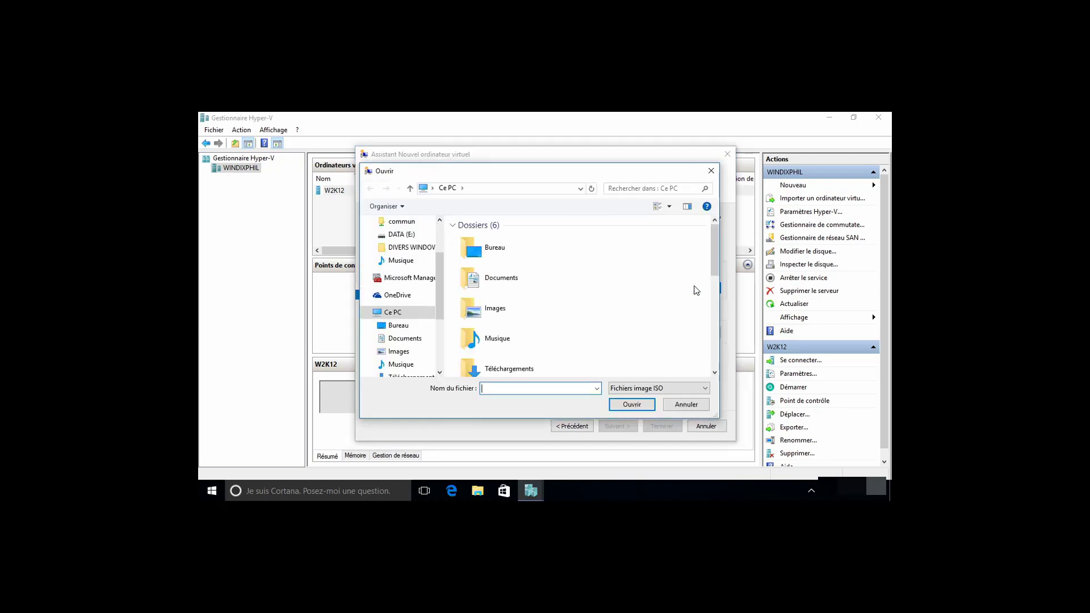
{"action": "double_click", "coordinate": [492, 249]}
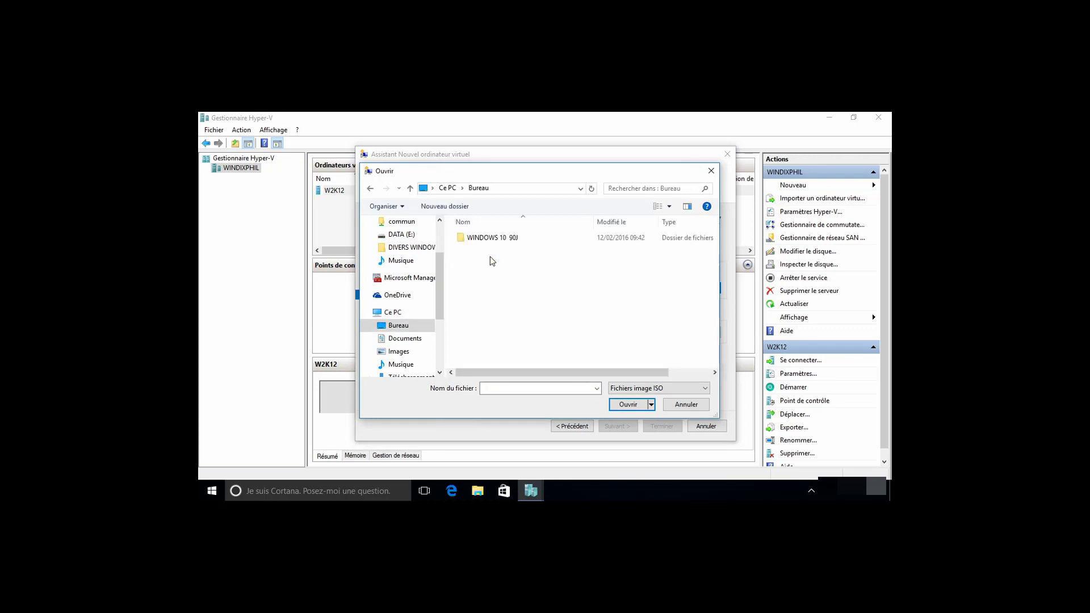
{"action": "double_click", "coordinate": [492, 239]}
{"action": "left_click", "coordinate": [493, 238]}
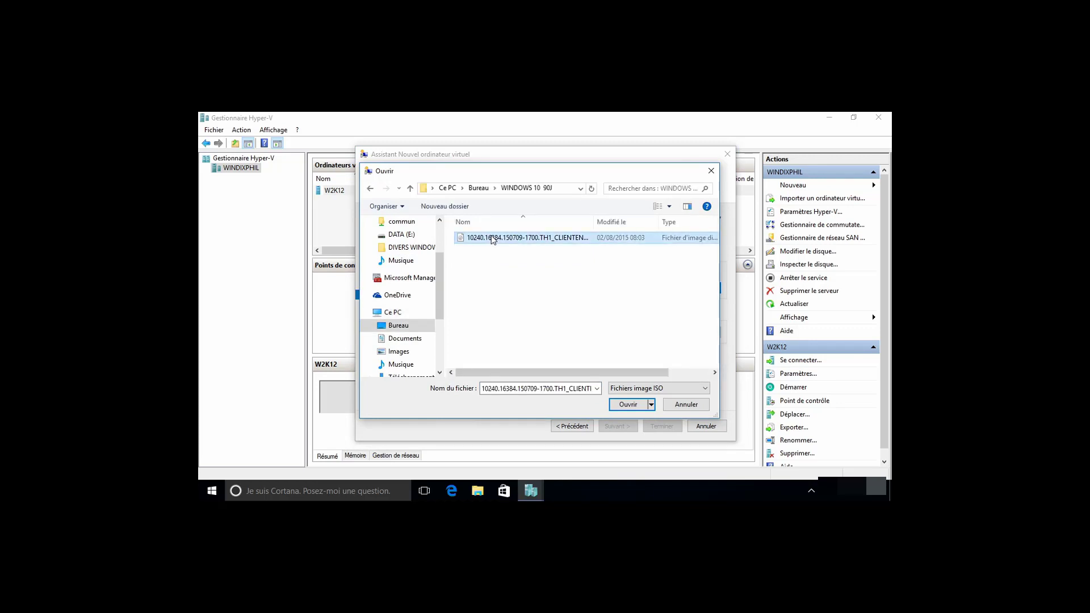
{"action": "left_click", "coordinate": [628, 405]}
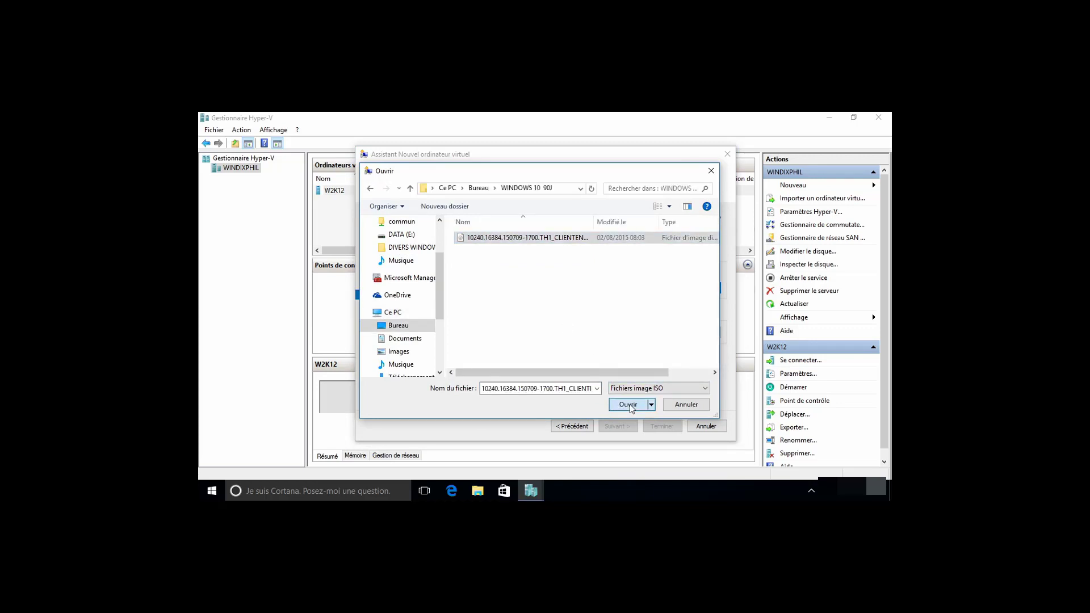
{"action": "left_click", "coordinate": [622, 428]}
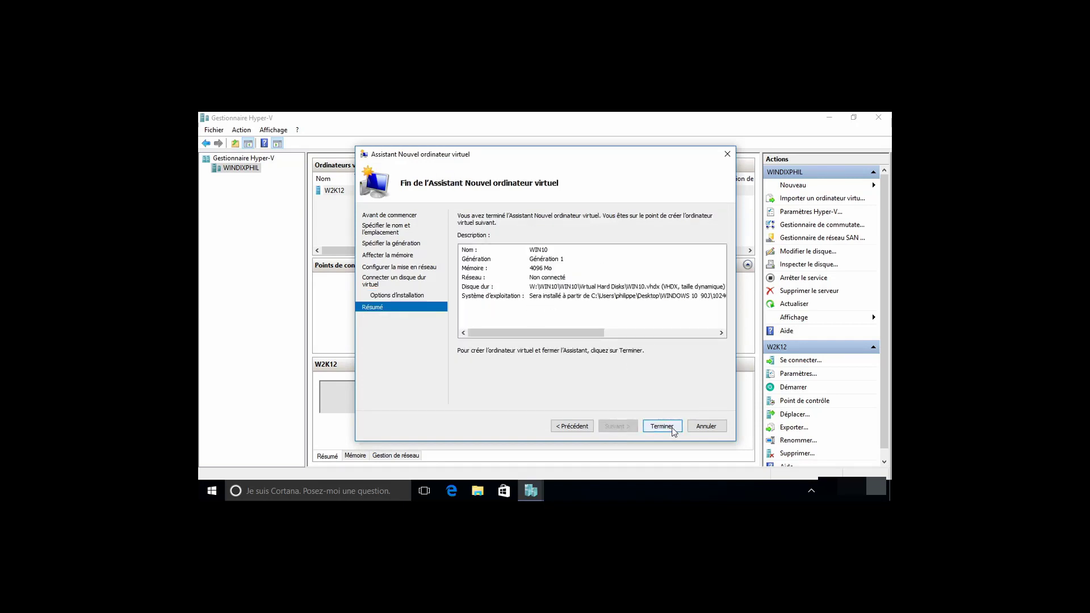
{"action": "left_click", "coordinate": [672, 427]}
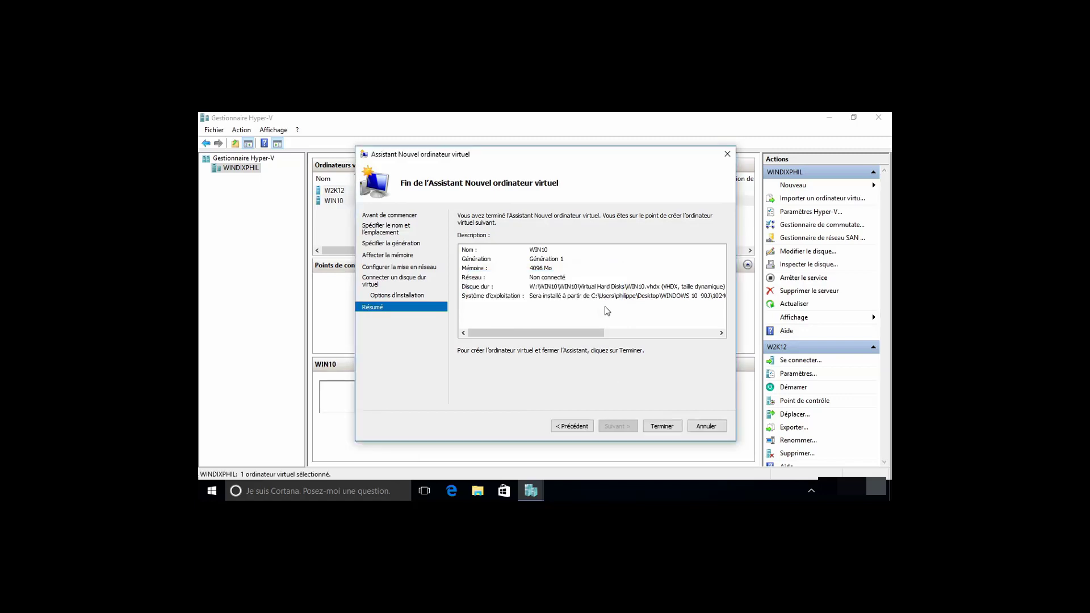
Step: Connect to the WIN10 virtual machine, start it, and switch its window to full-screen mode
{"action": "double_click", "coordinate": [415, 201]}
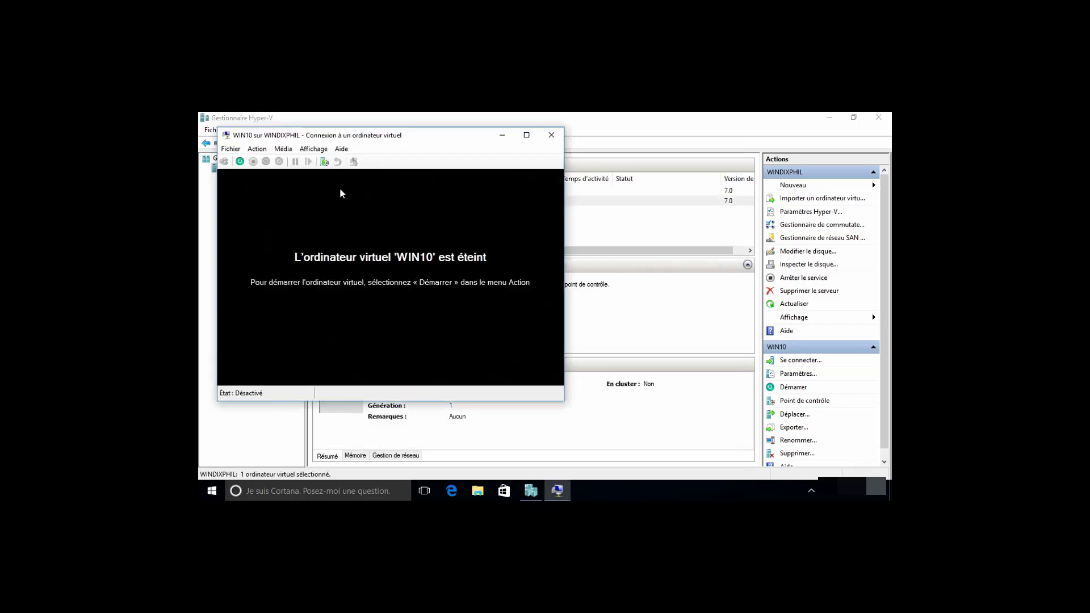
{"action": "left_click", "coordinate": [240, 161]}
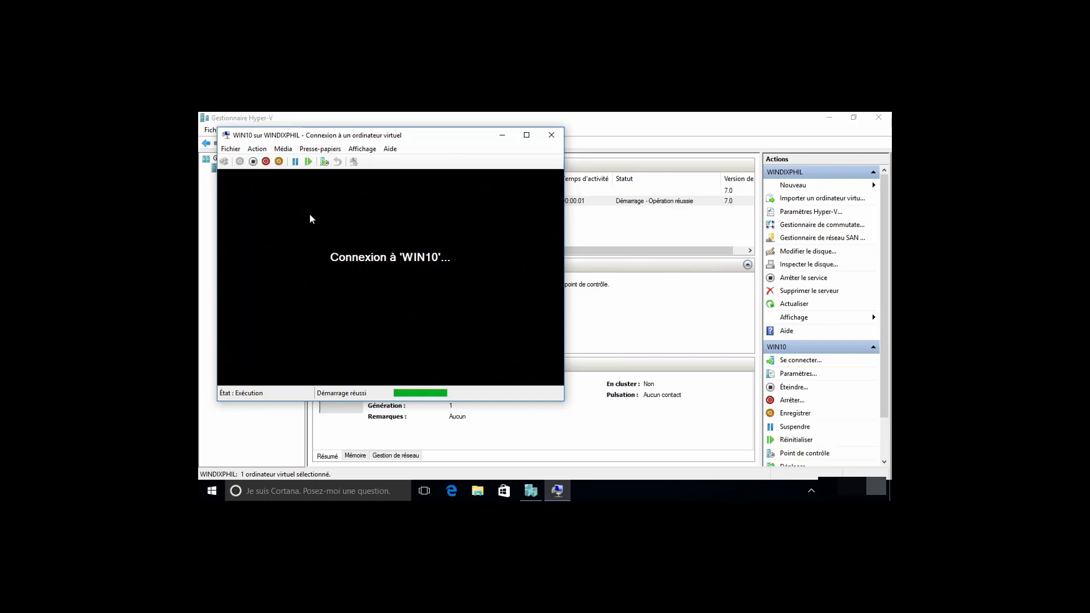
{"action": "left_click", "coordinate": [362, 150]}
{"action": "left_click", "coordinate": [368, 162]}
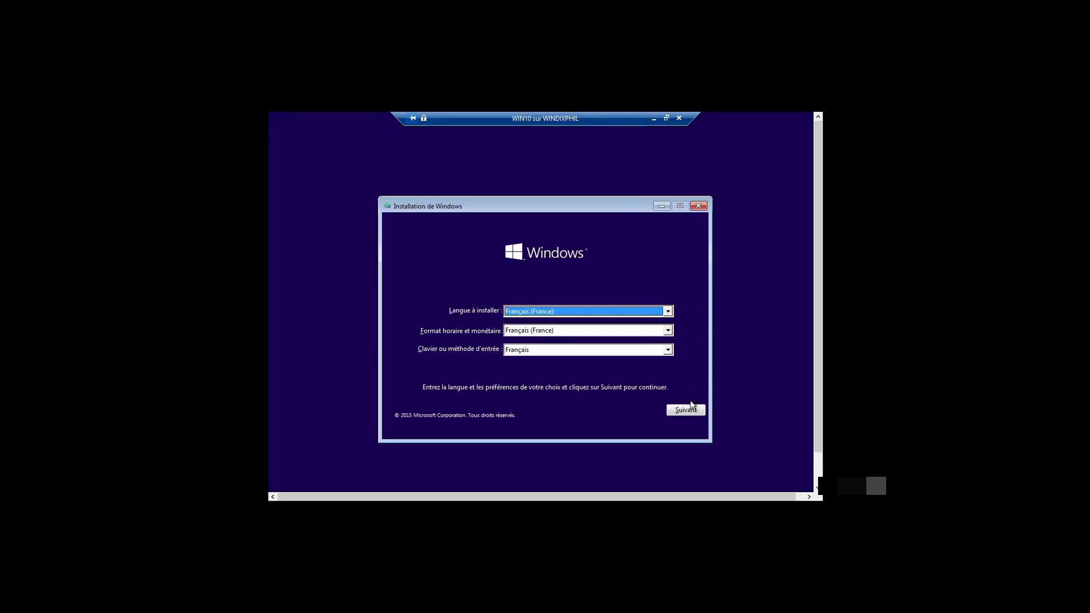
Step: Start the Windows installation with the French language, format and keyboard settings, and accept the licence terms
{"action": "left_click", "coordinate": [689, 411]}
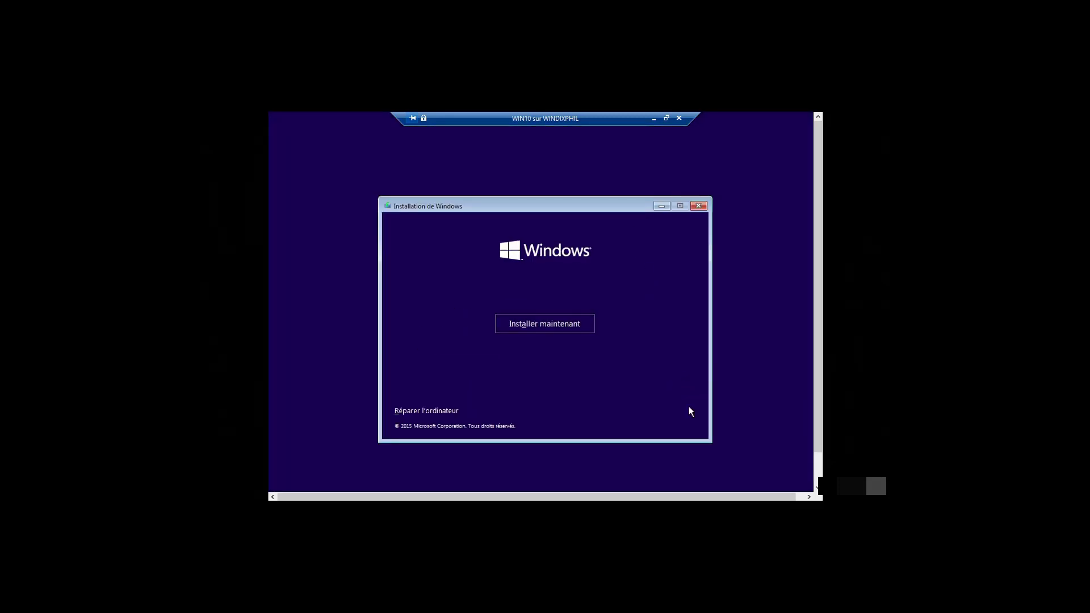
{"action": "left_click", "coordinate": [569, 326]}
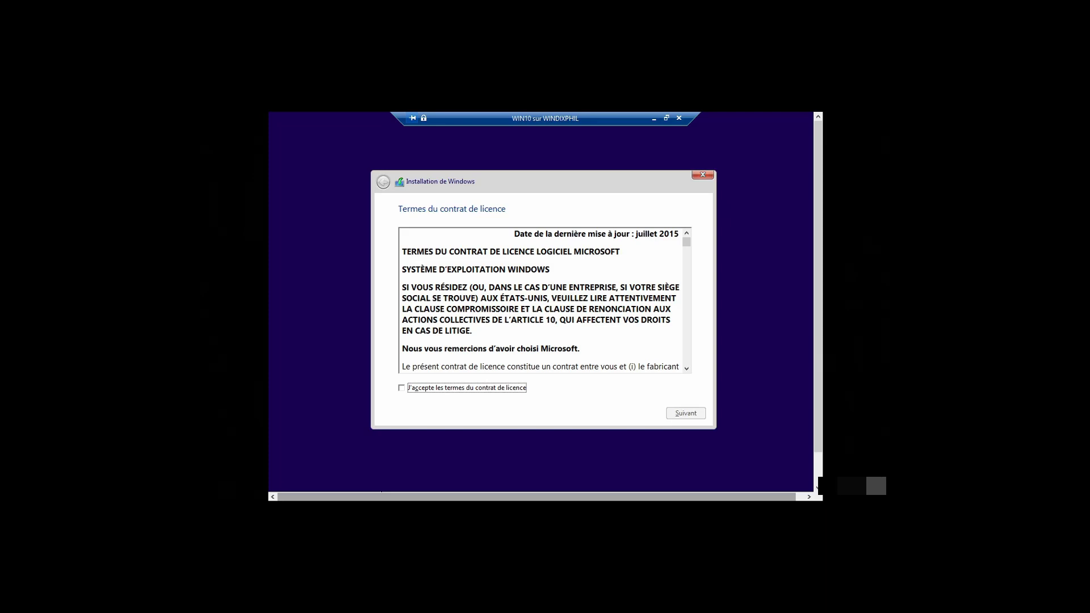
{"action": "left_click", "coordinate": [441, 391]}
{"action": "left_click_drag", "start_coordinate": [687, 243], "coordinate": [690, 295]}
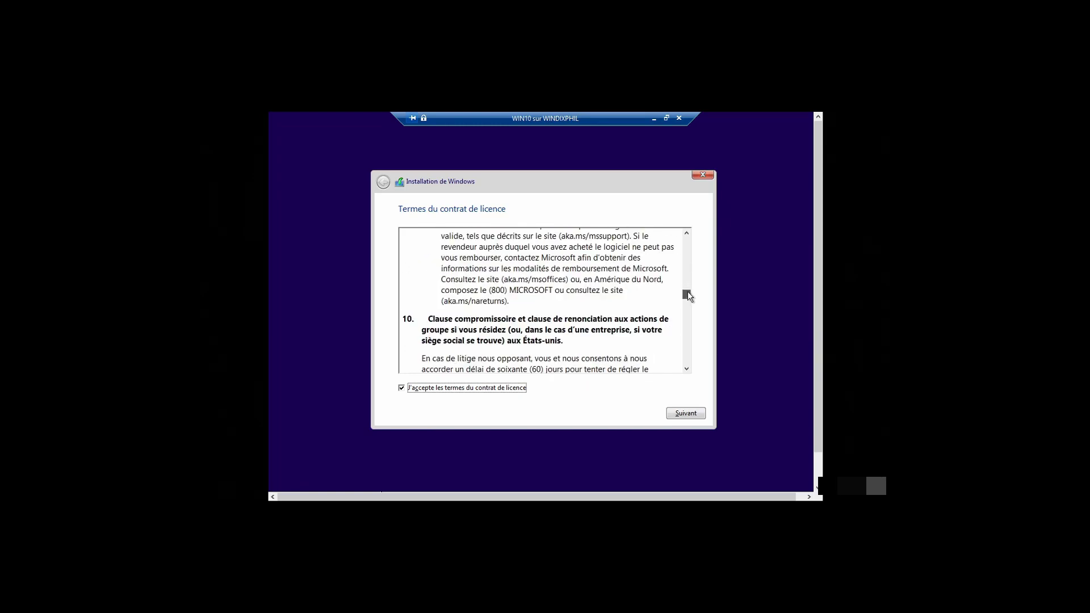
{"action": "left_click", "coordinate": [689, 414]}
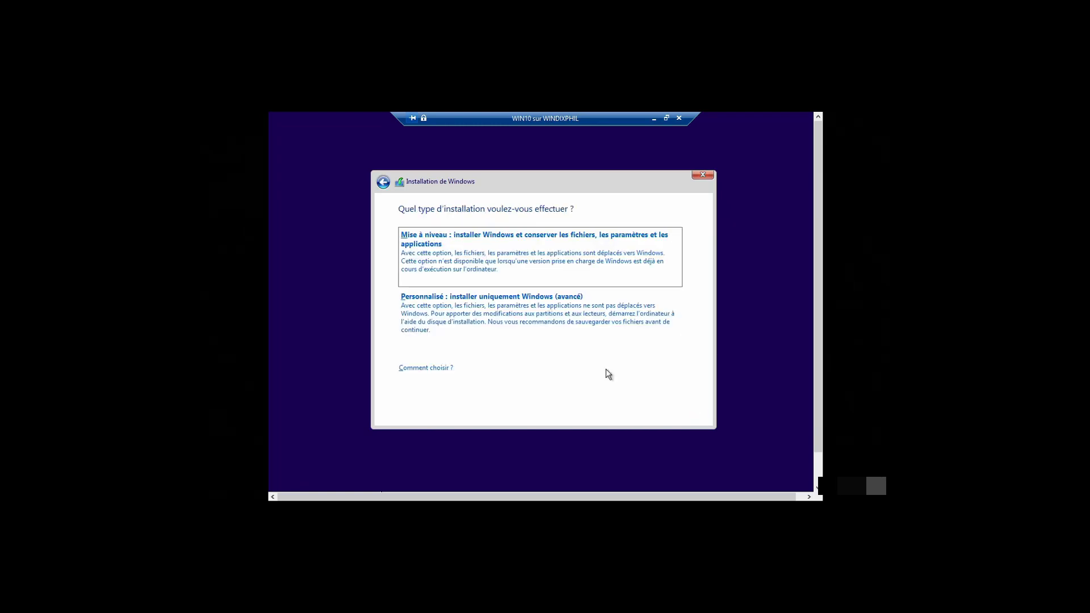
Step: Choose the custom Windows-only installation and install it on the unallocated space of Lecteur 0
{"action": "left_click", "coordinate": [605, 326]}
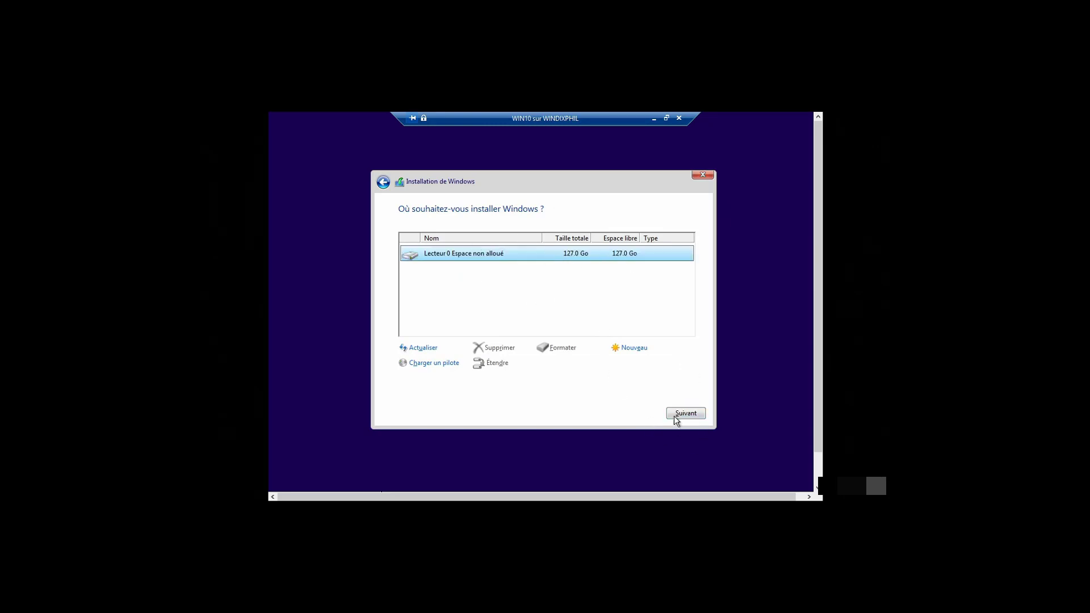
{"action": "left_click", "coordinate": [691, 415]}
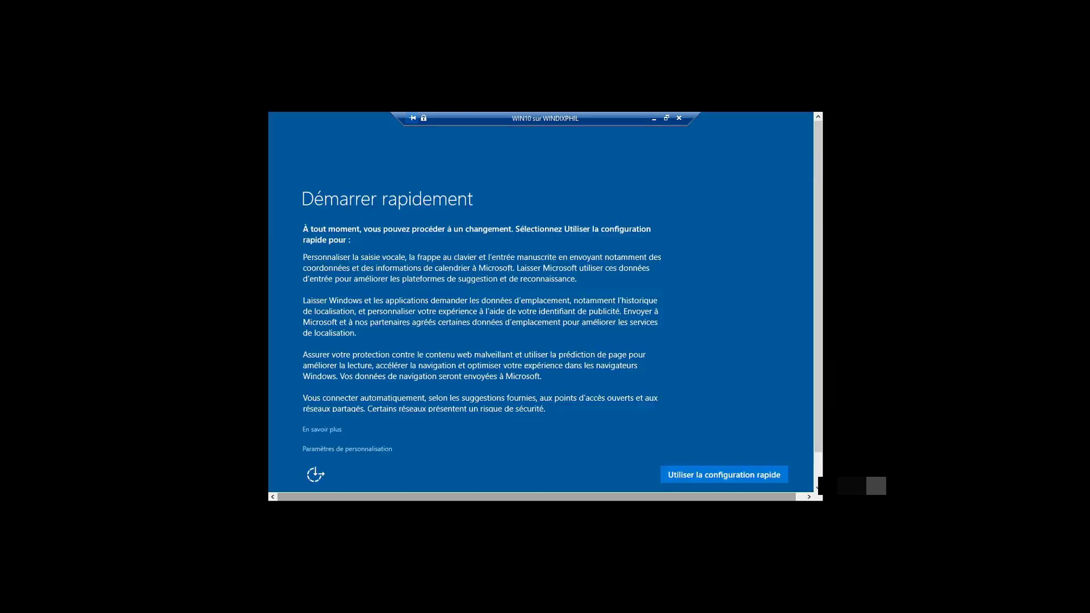
Step: Apply the express settings and create the PC account with the user's name, leaving the password fields empty
{"action": "left_click", "coordinate": [724, 476]}
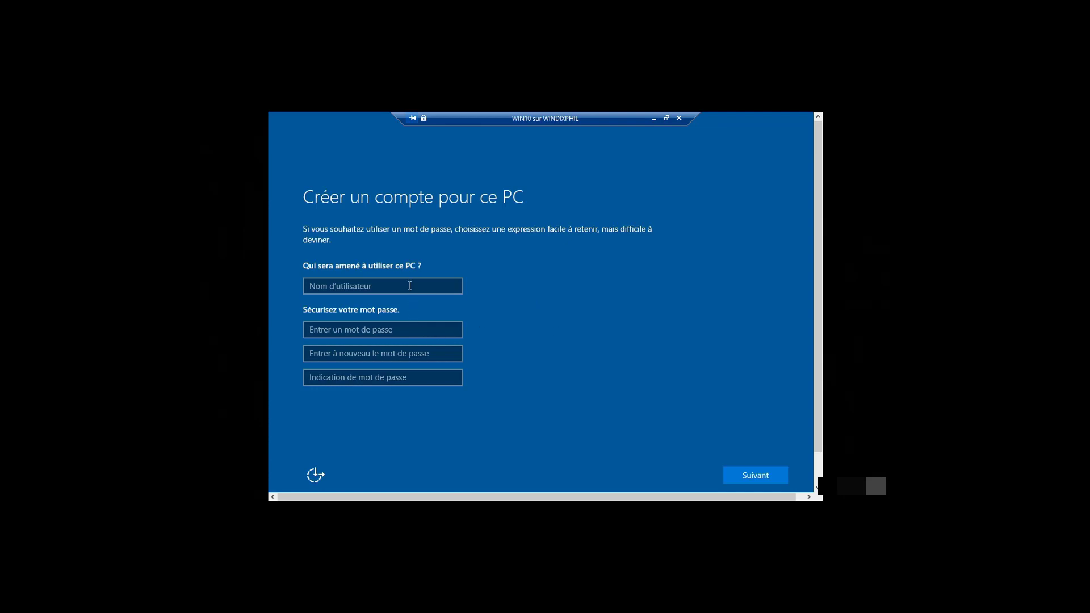
{"action": "left_click", "coordinate": [409, 286]}
{"action": "type", "text": "PHIL"}
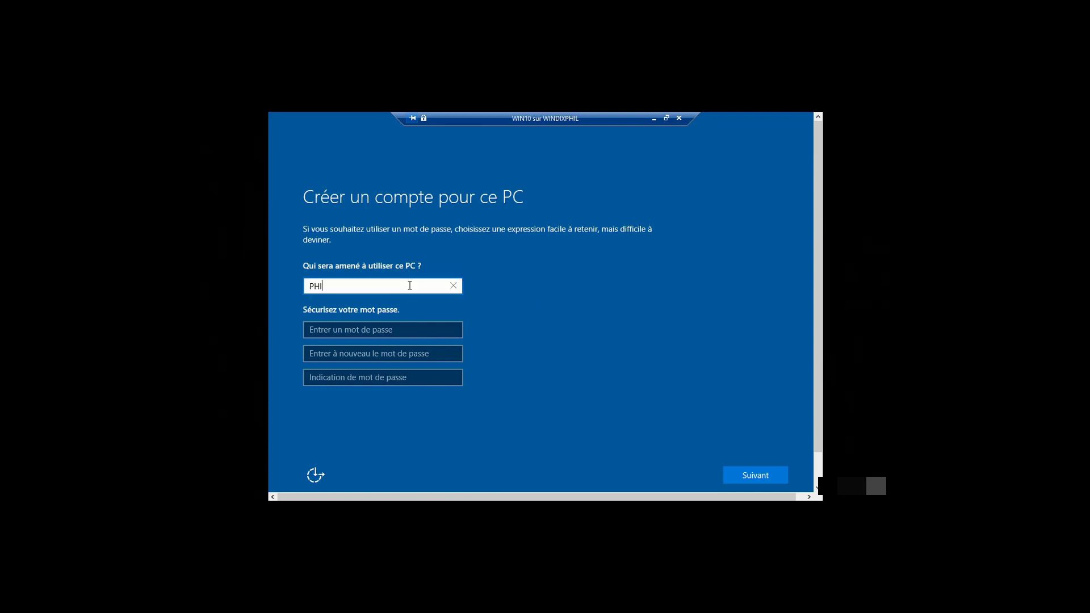
{"action": "left_click", "coordinate": [745, 475]}
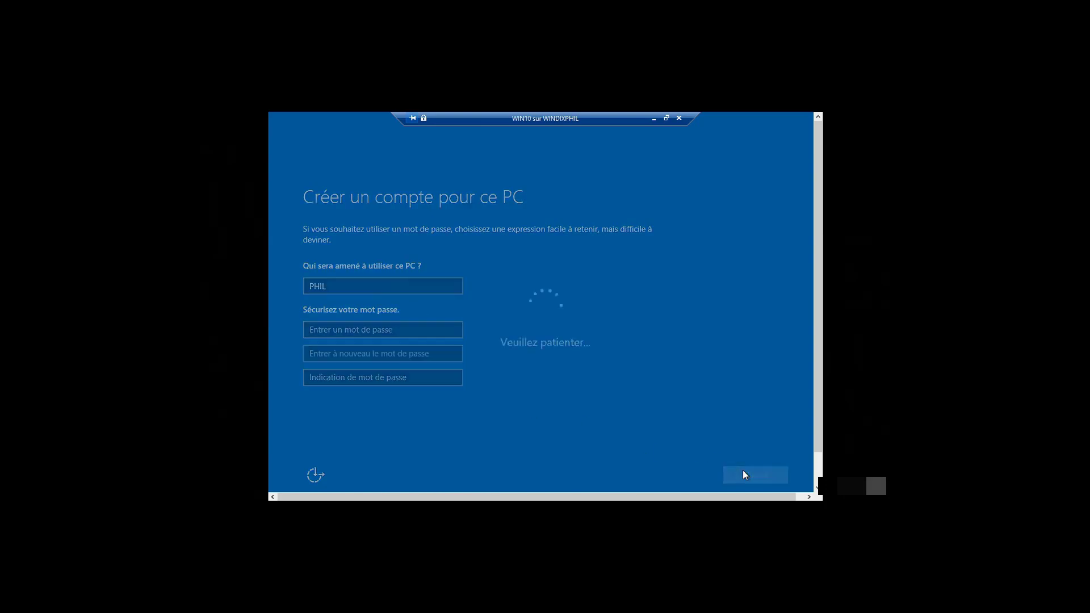